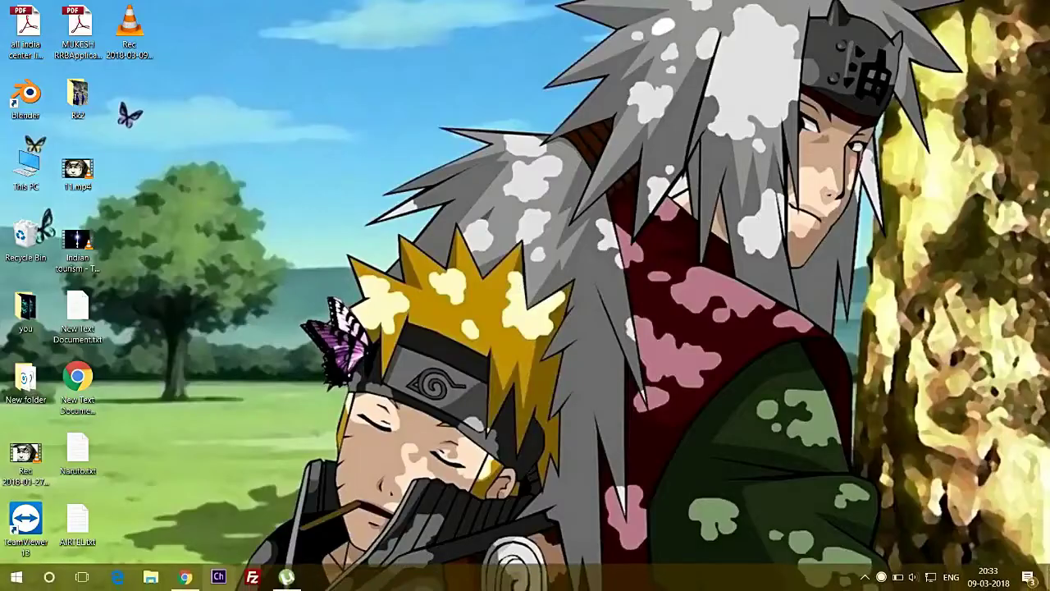
- Open Google Chrome and search DuckDuckGo for "ffmpeg"
left_click(185, 578)
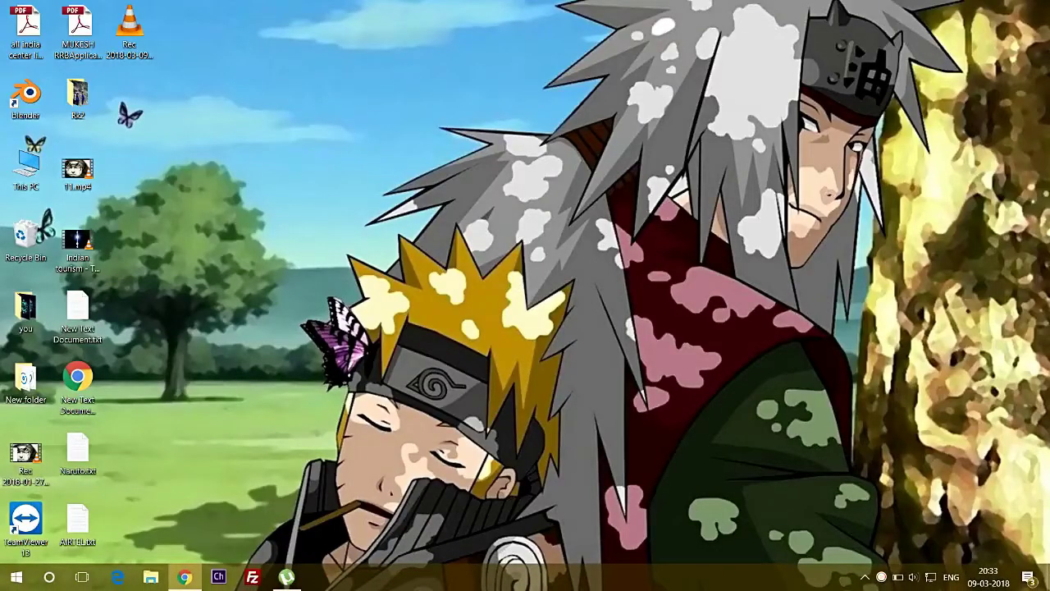
right_click(185, 577)
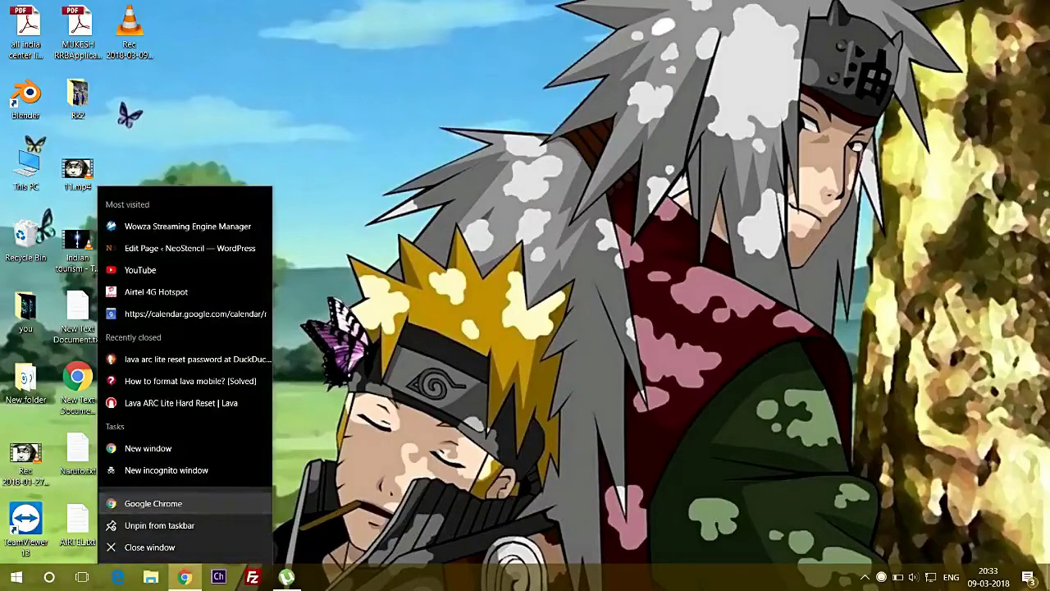
left_click(148, 503)
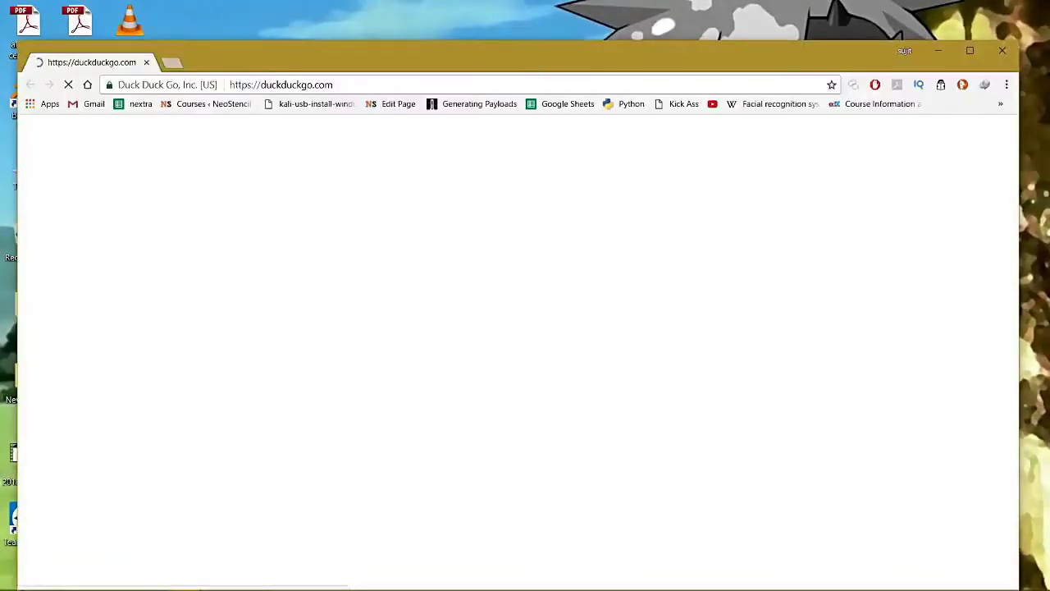
left_click_drag(676, 55, 682, 21)
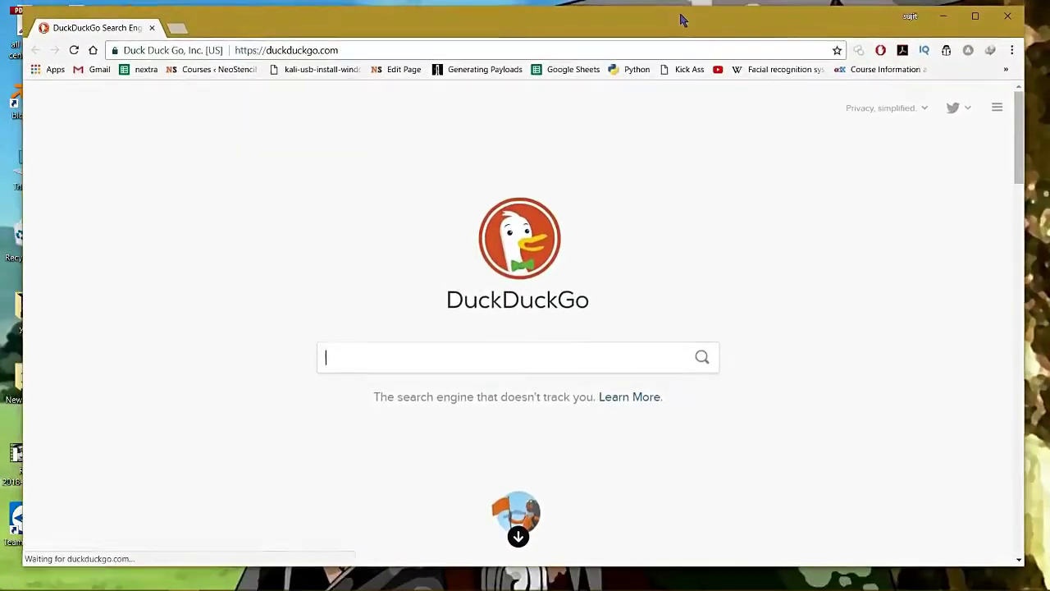
type("ffmpeg")
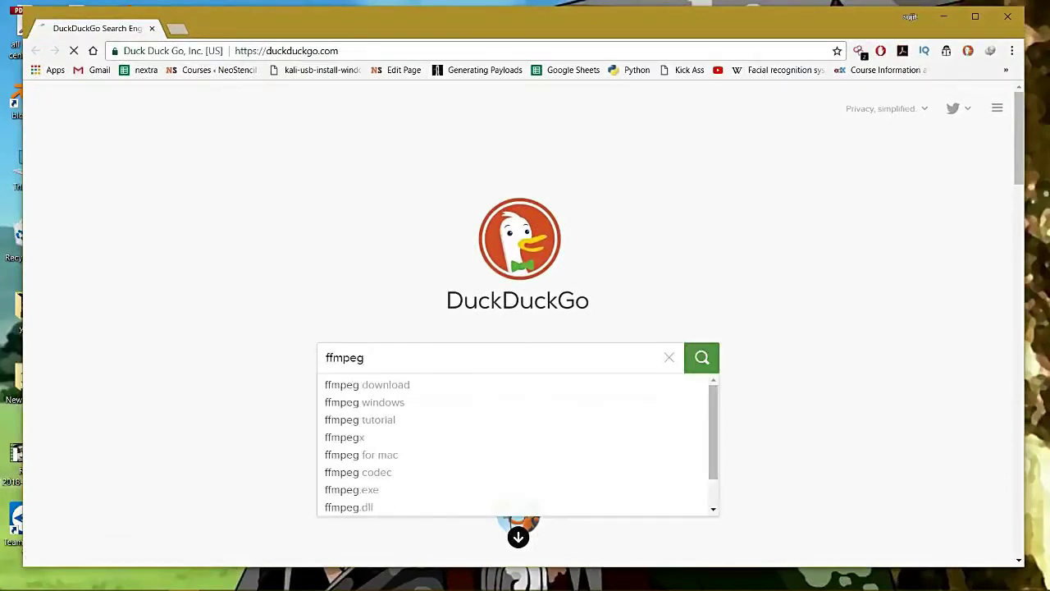
key("Return")
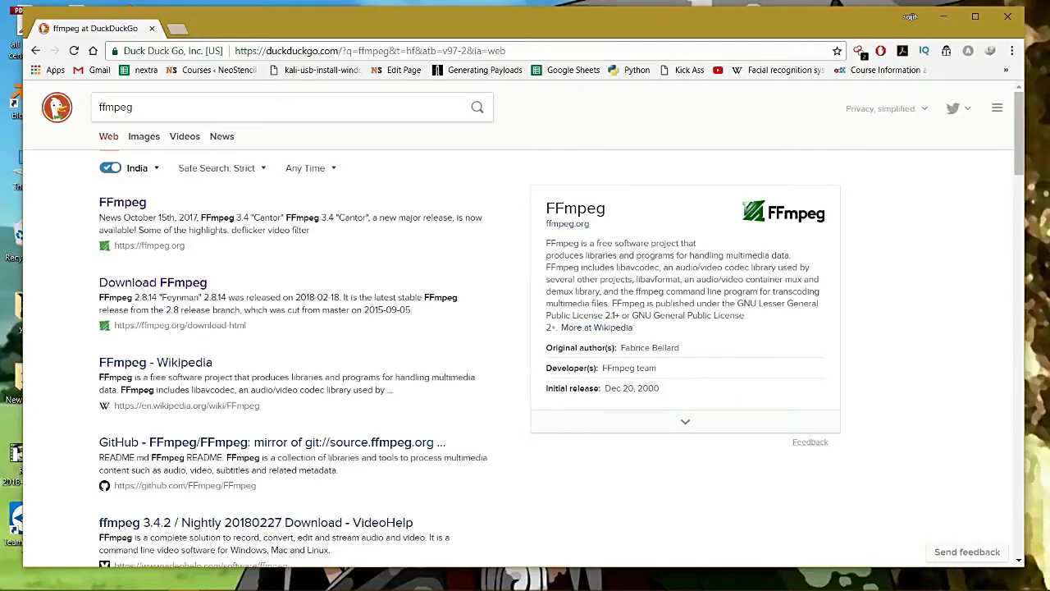
- Open the official FFmpeg website and follow its download page to the Windows Builds
left_click_drag(186, 246, 120, 231)
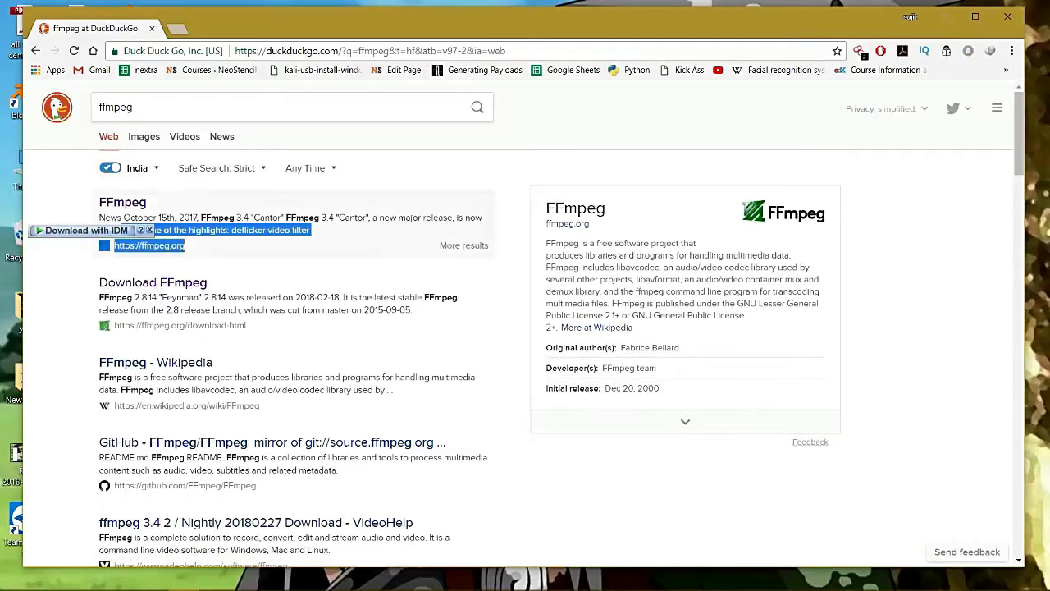
left_click(123, 203)
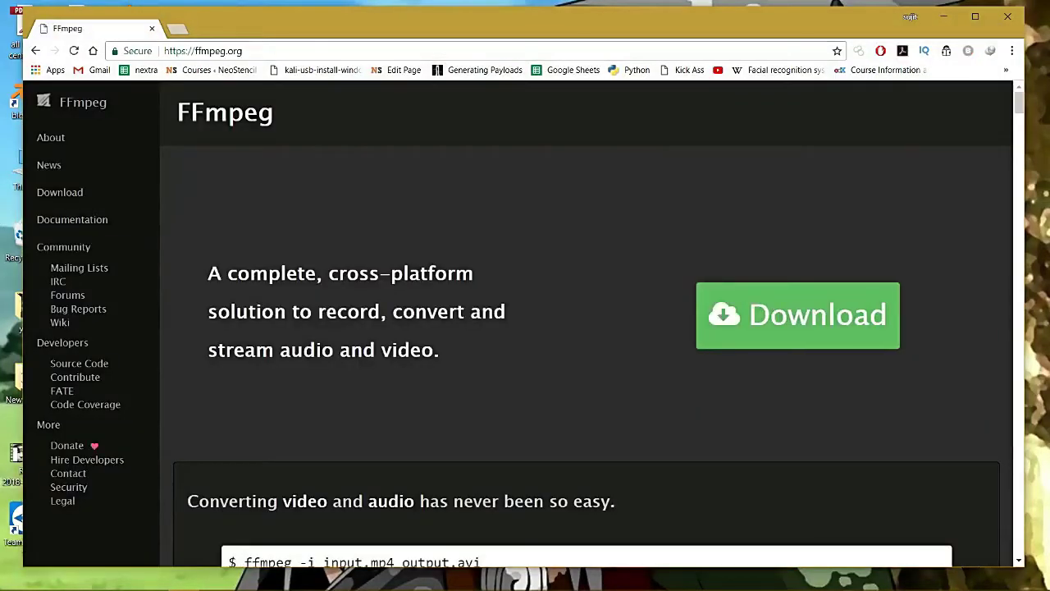
scroll(586, 328, "down", 1)
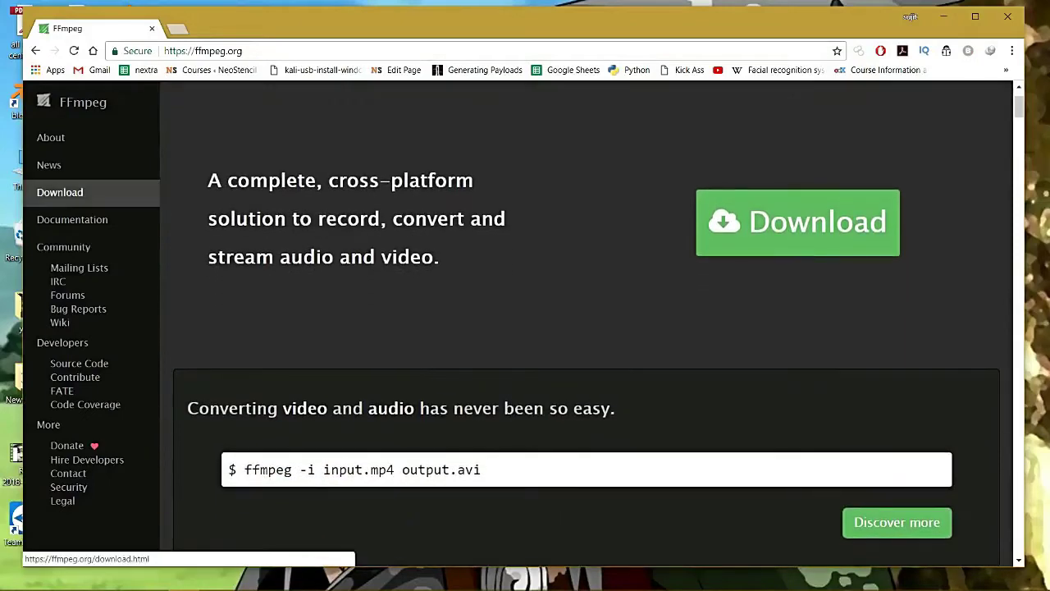
left_click(60, 192)
scroll(375, 345, "down", 2)
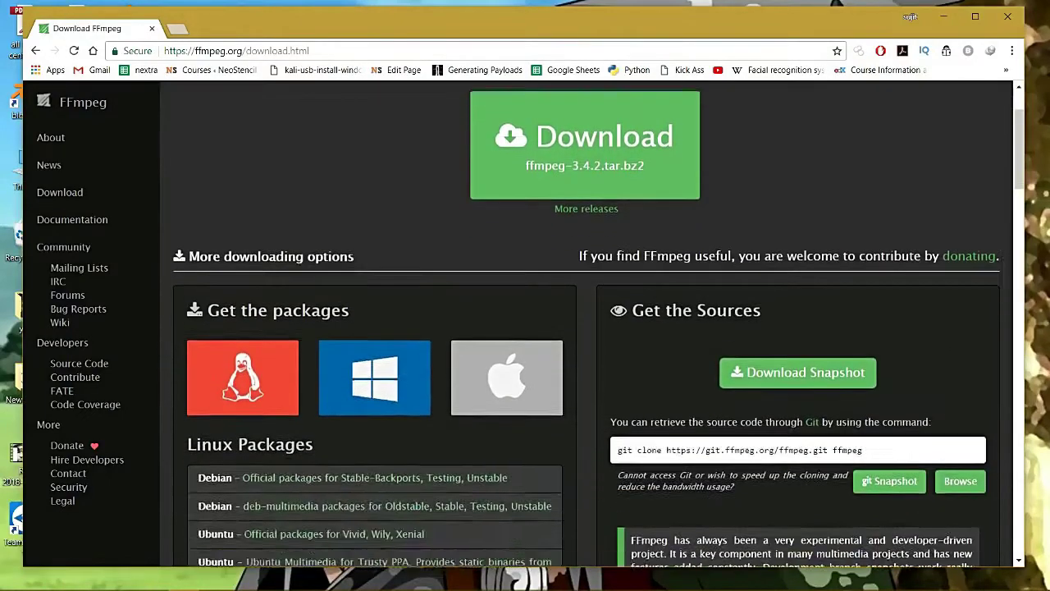
mouse_move(375, 371)
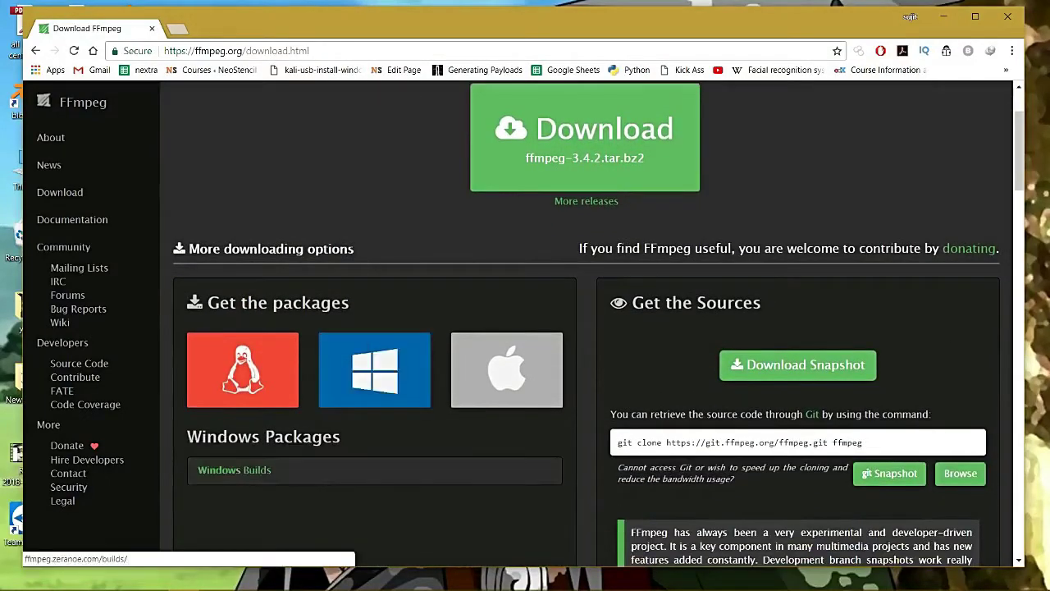
left_click(234, 469)
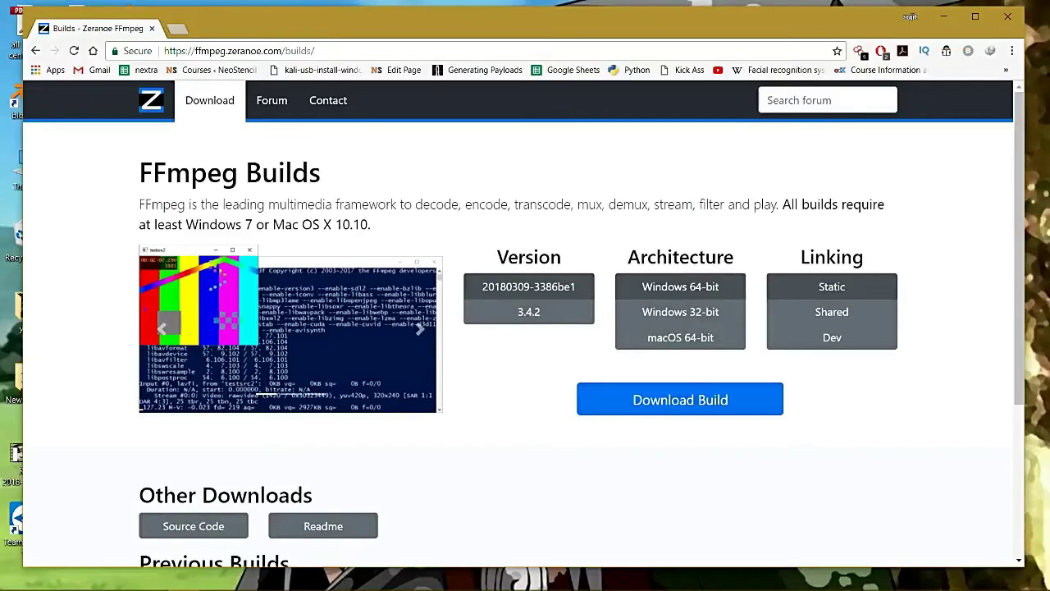
- Check the computer's system type in the properties of This PC, then close the System window
left_click_drag(436, 19, 512, 21)
right_click(22, 169)
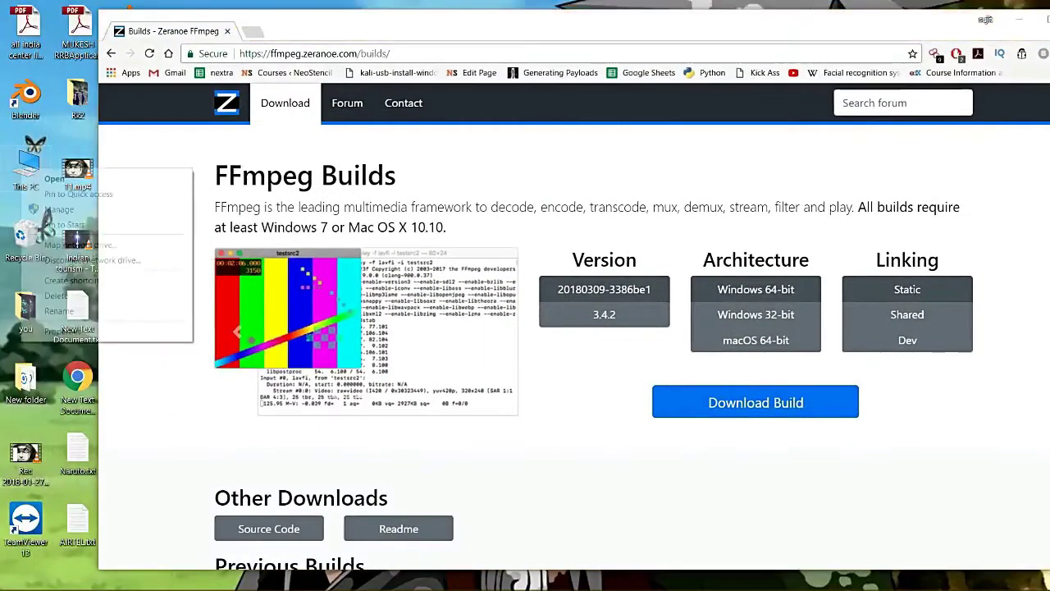
left_click(58, 332)
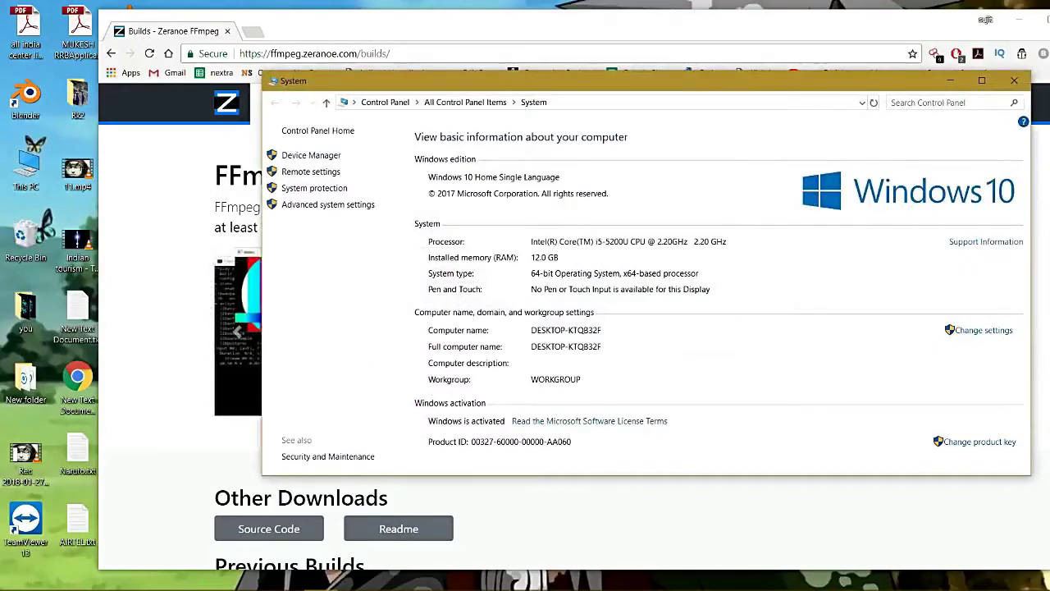
left_click_drag(705, 83, 605, 46)
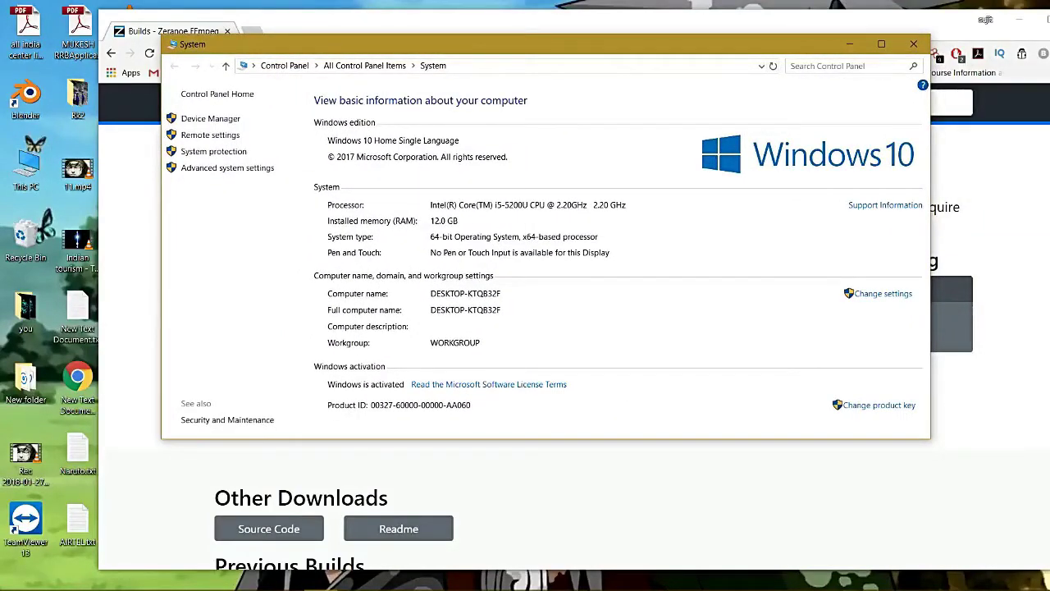
left_click(913, 44)
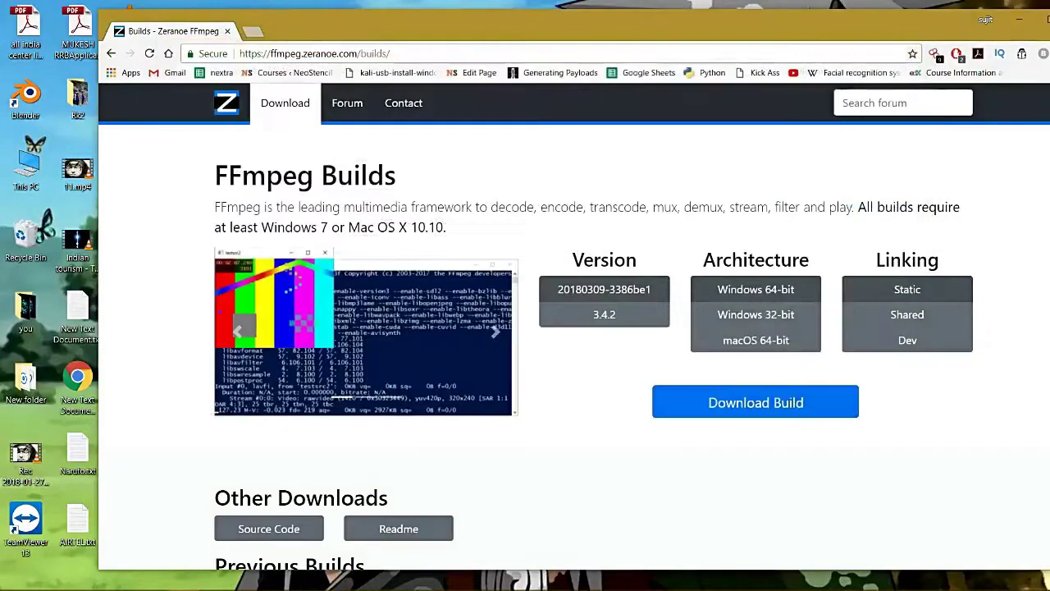
- Download the Windows 64-bit static FFmpeg build, keeping the option to show the download complete dialog for an existing file
left_click(756, 289)
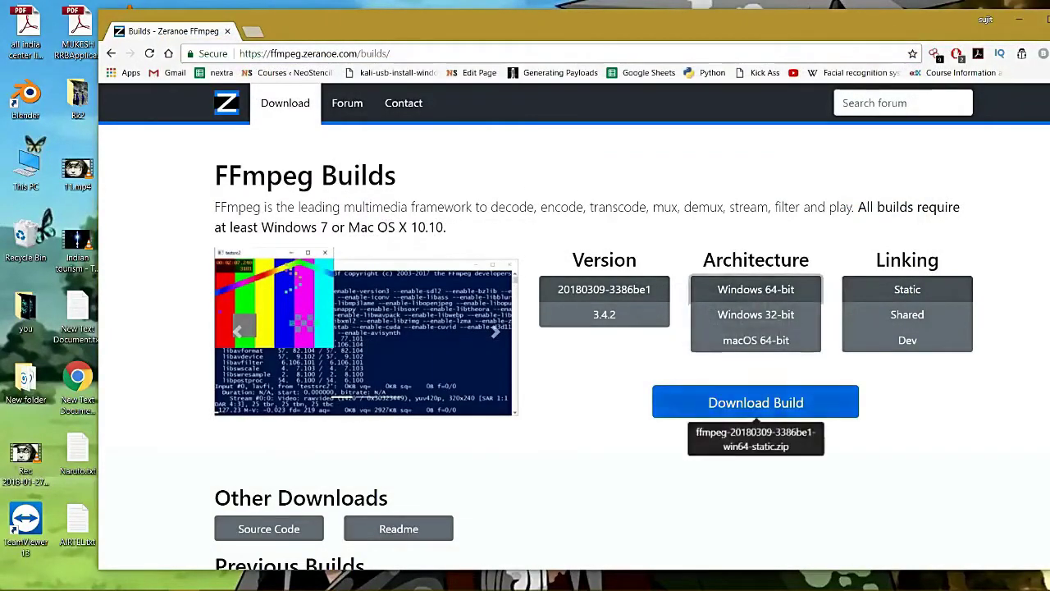
left_click(756, 404)
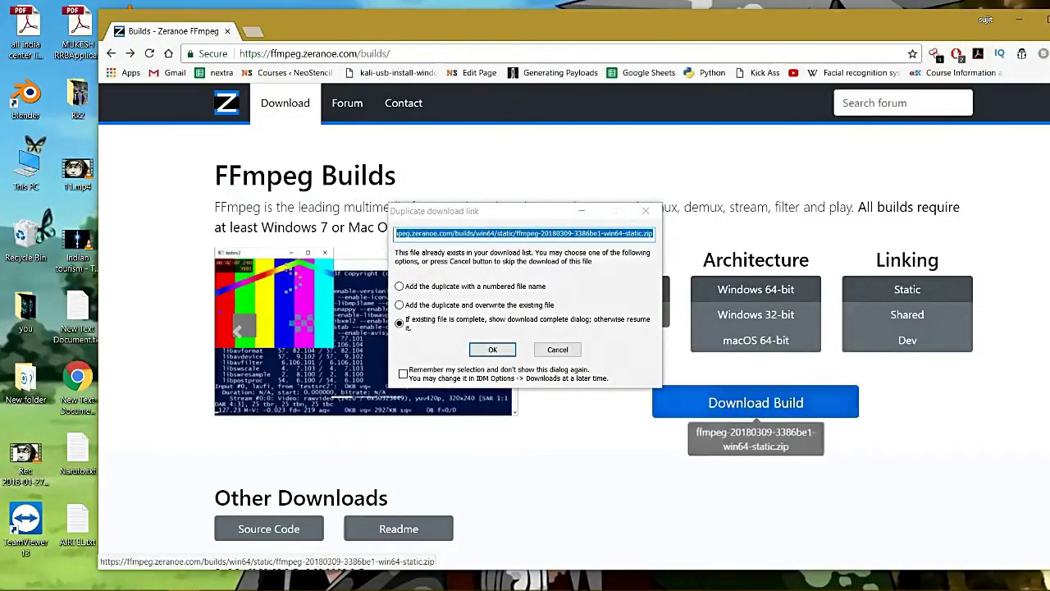
left_click(492, 350)
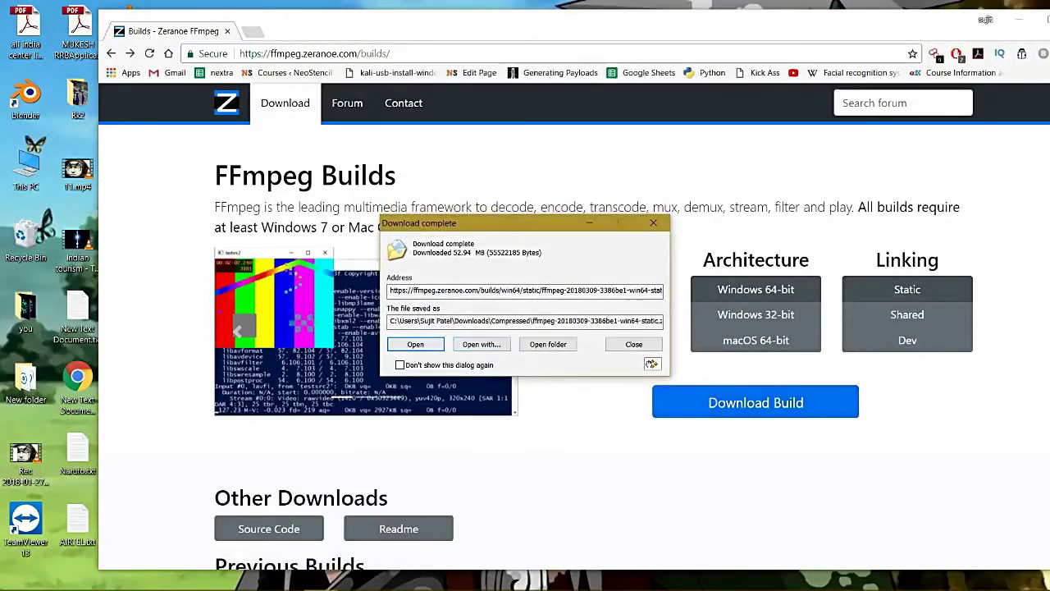
- Minimize the browser and open the downloaded FFmpeg zip archive in WinRAR
left_click_drag(952, 29, 784, 24)
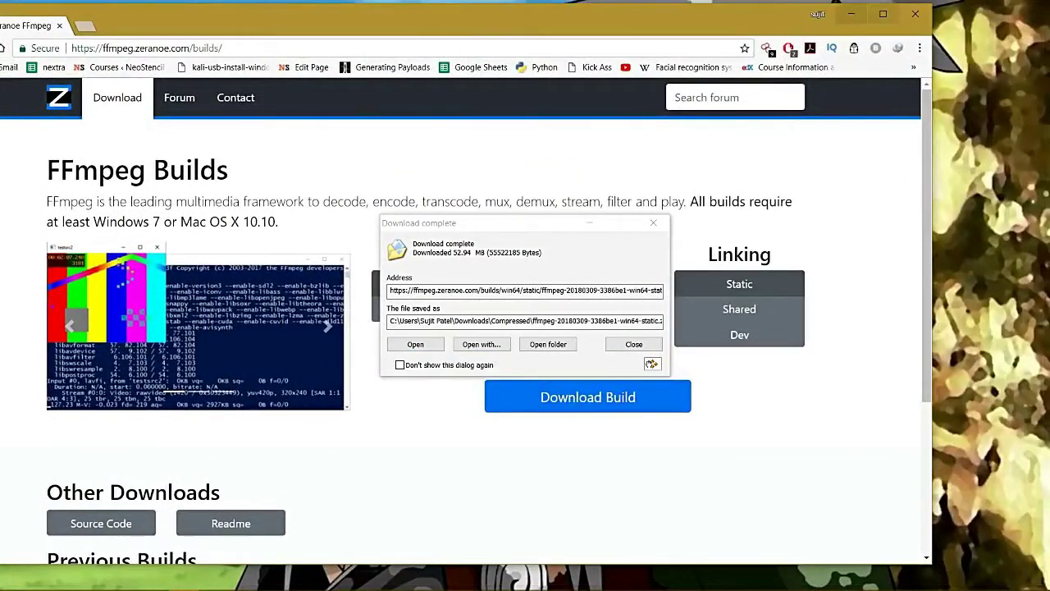
left_click(850, 14)
left_click(416, 344)
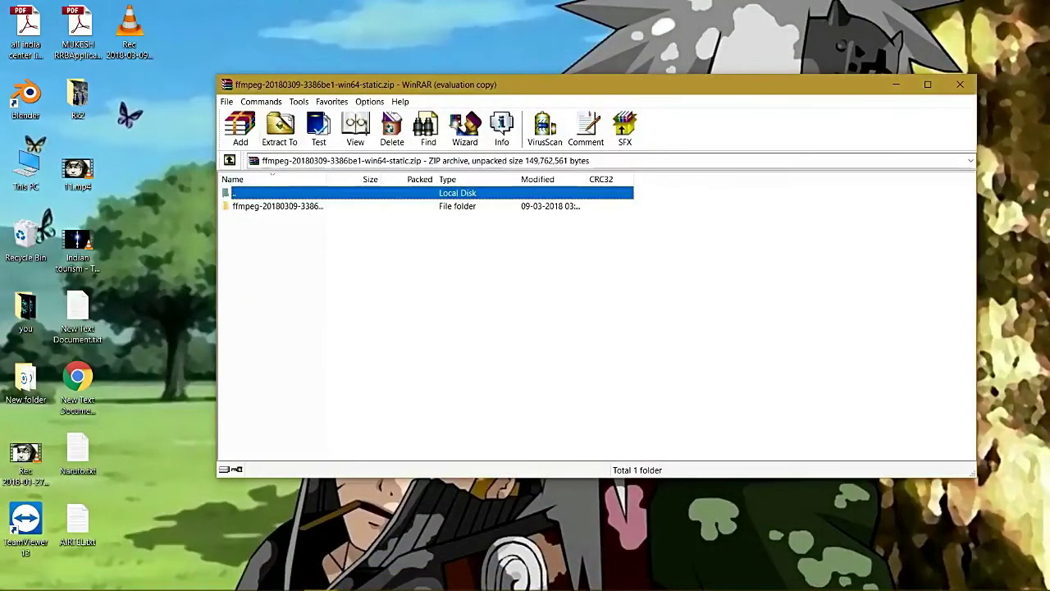
left_click(665, 285)
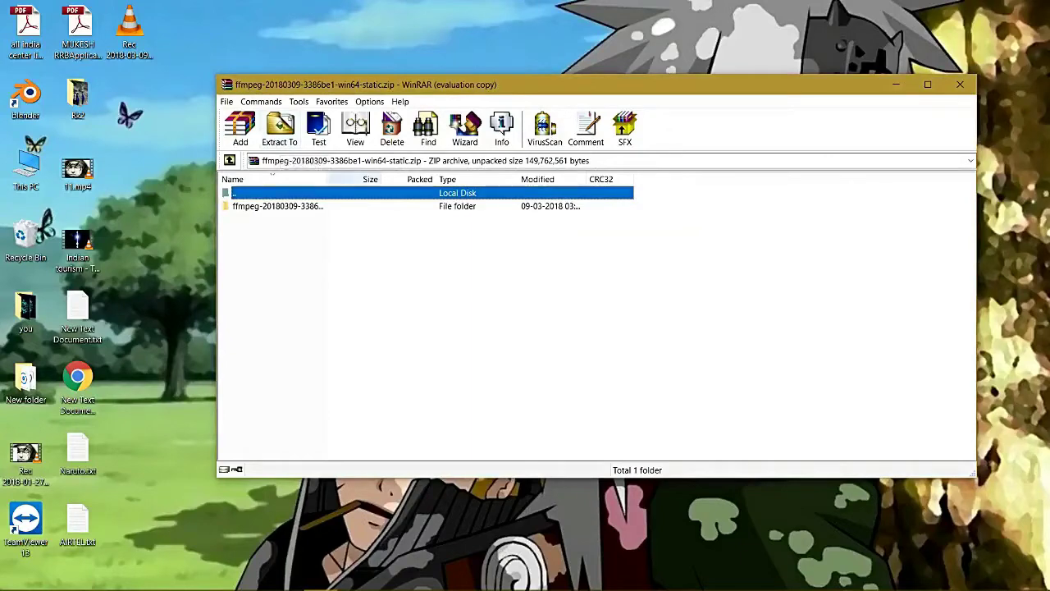
- Extract the FFmpeg archive to C:\Program Files (x86)
left_click(279, 131)
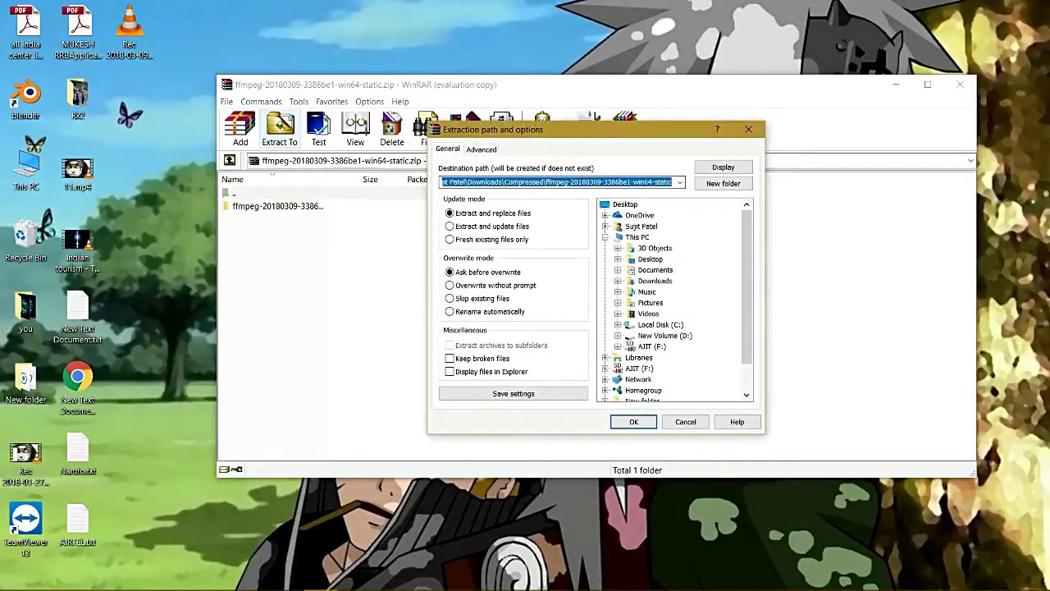
left_click(638, 237)
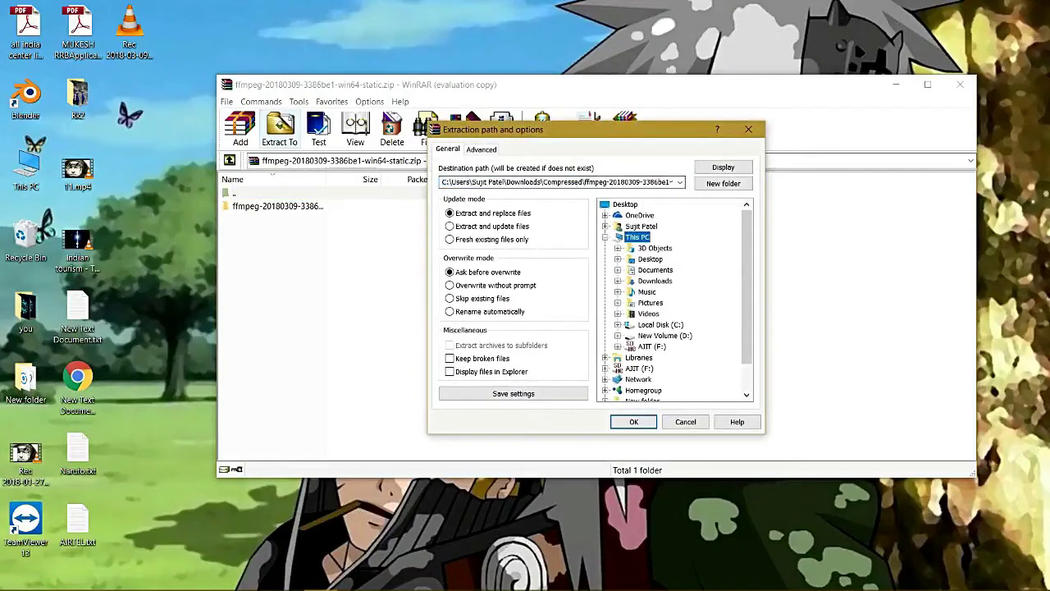
left_click(618, 325)
left_click(681, 325)
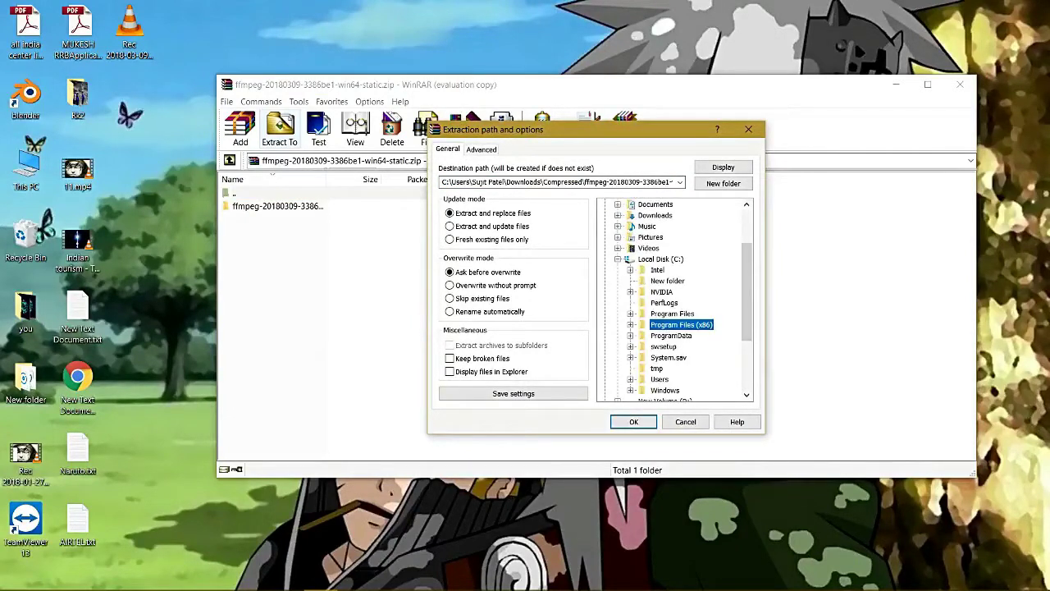
left_click(533, 183)
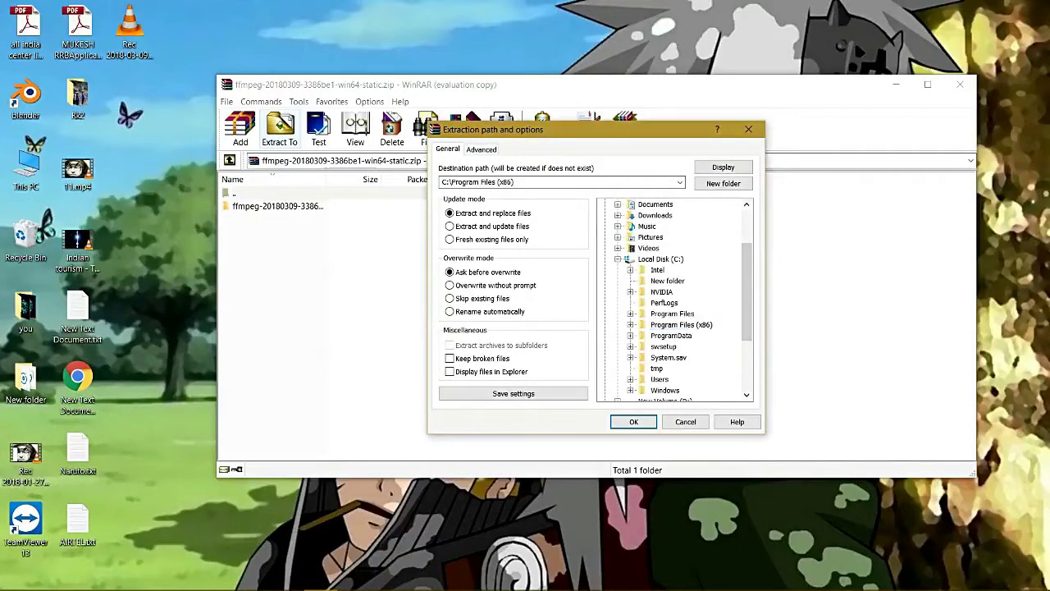
left_click(634, 422)
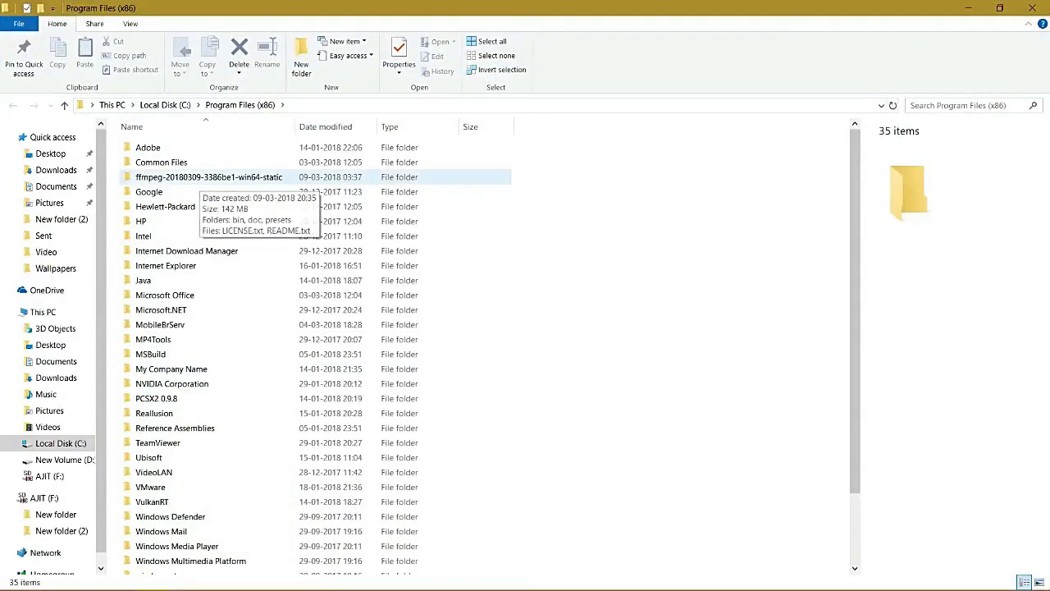
- Rename the extracted FFmpeg folder in Program Files (x86) as ffmpeg and open it
right_click(200, 178)
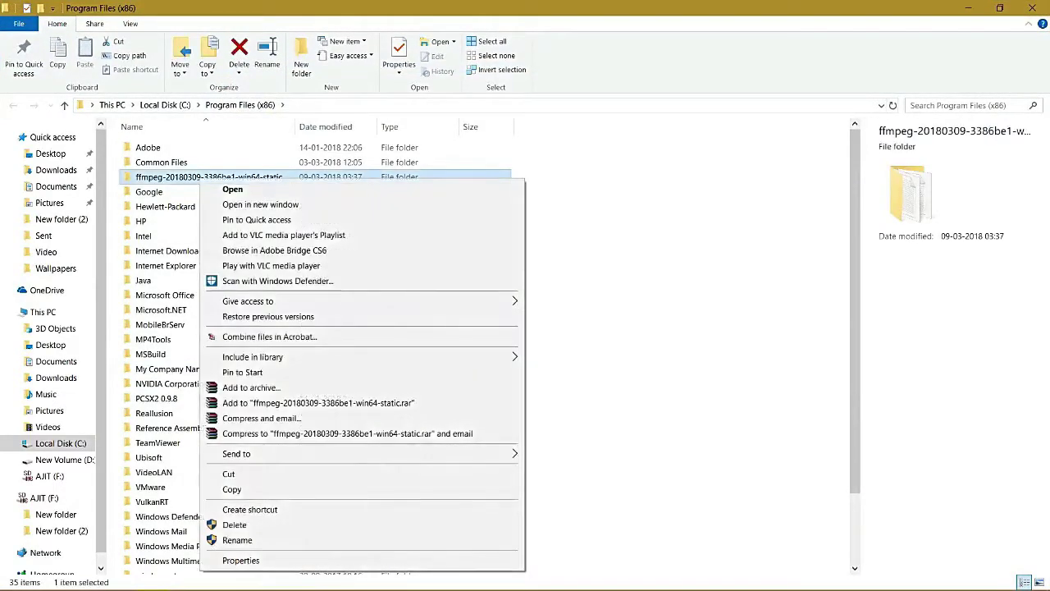
left_click(238, 540)
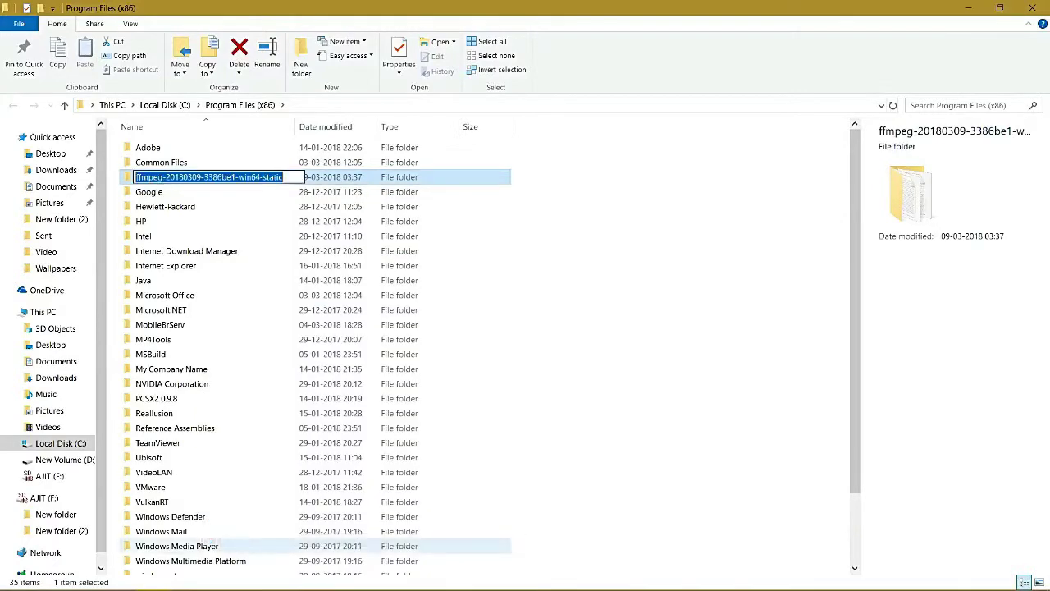
type("ffmpeg")
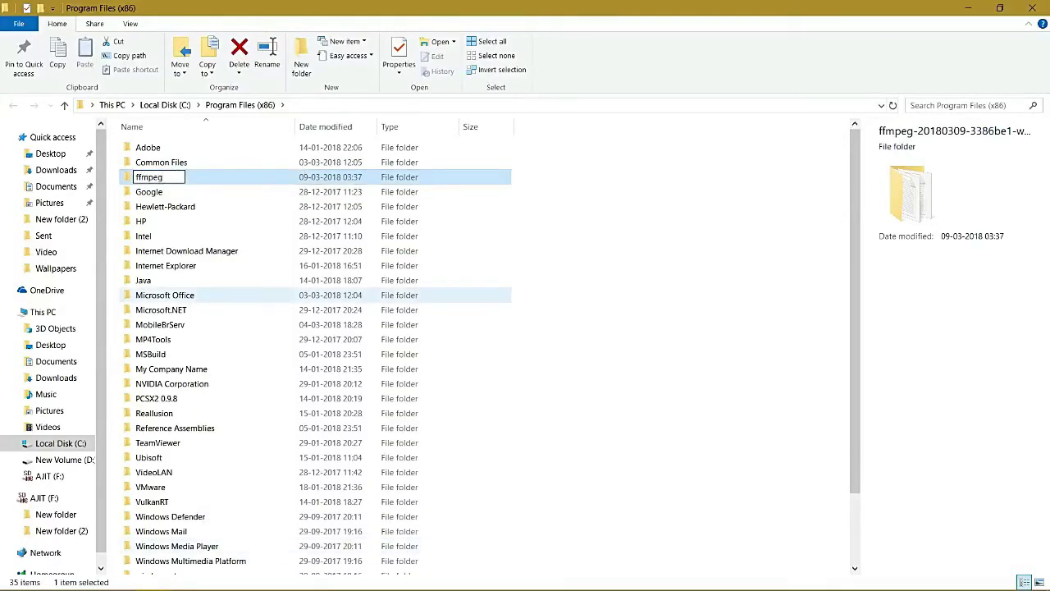
key("Return")
key("Return")
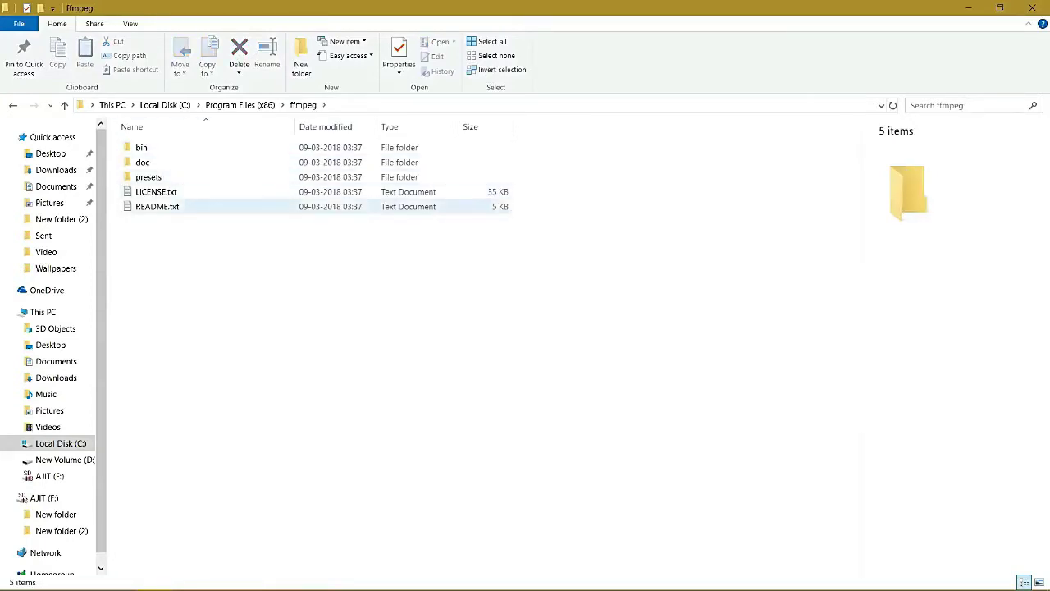
- Restore the folder window to reach the desktop and open the Environment Variables from This PC's advanced system settings
double_click(439, 17)
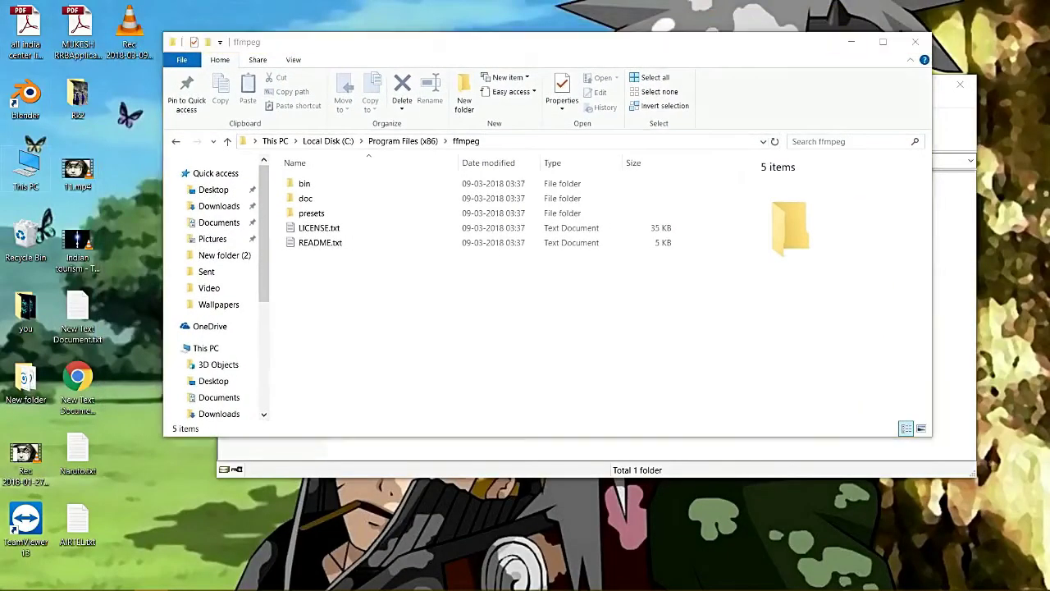
right_click(20, 174)
left_click(60, 336)
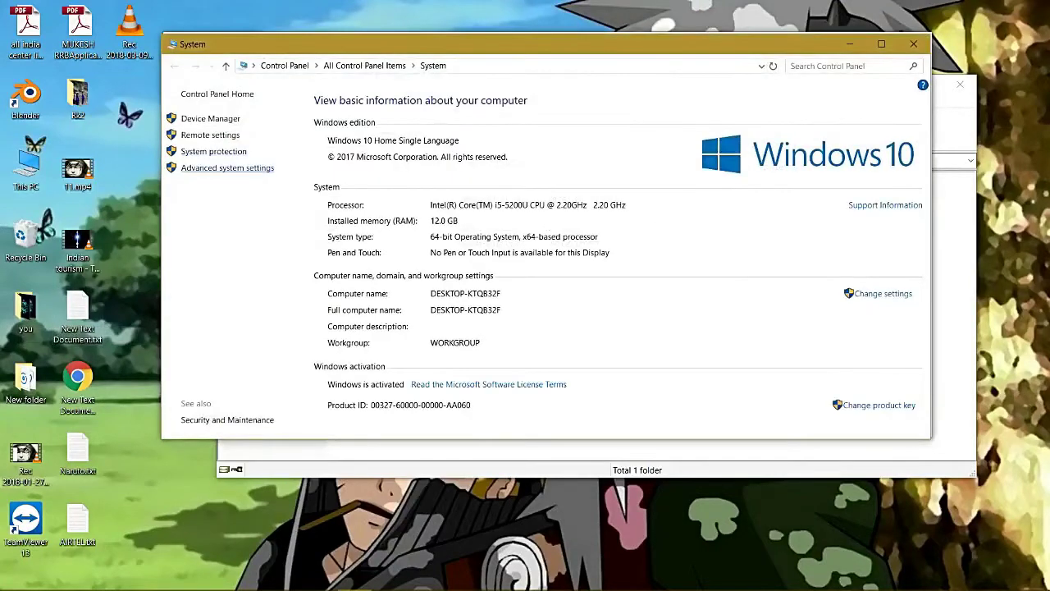
left_click(227, 167)
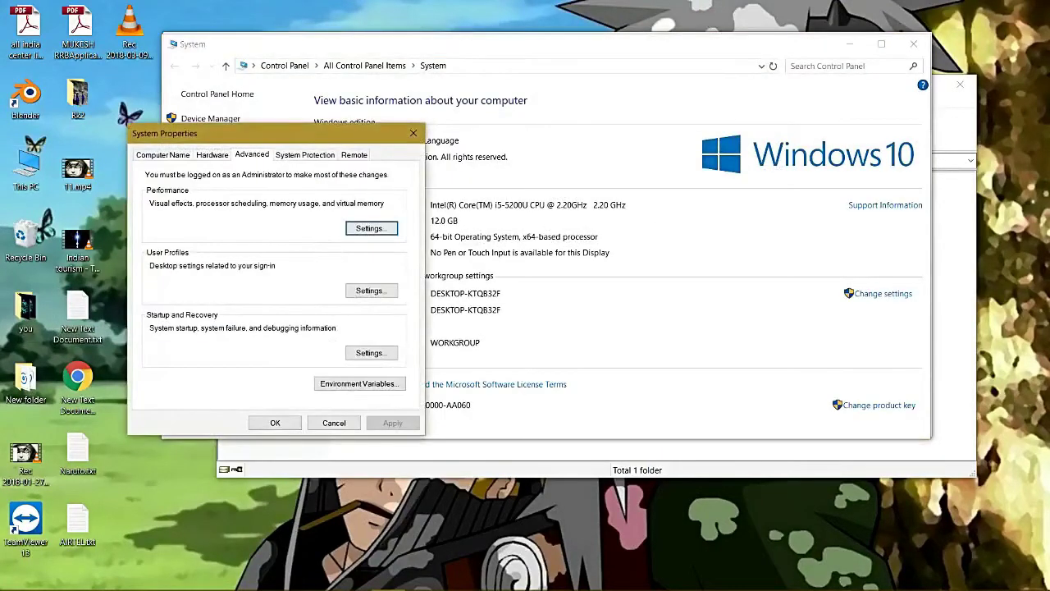
left_click(360, 383)
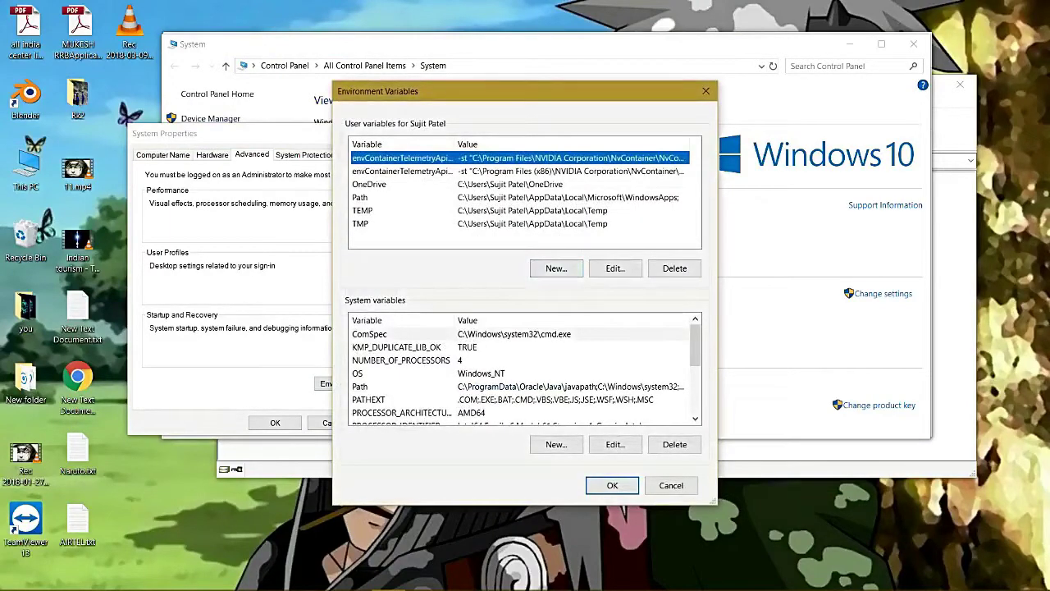
- Create a user variable named ffmpeg with the directory C:\Program Files (x86)\ffmpeg\bin as its value
left_click(556, 268)
type("f")
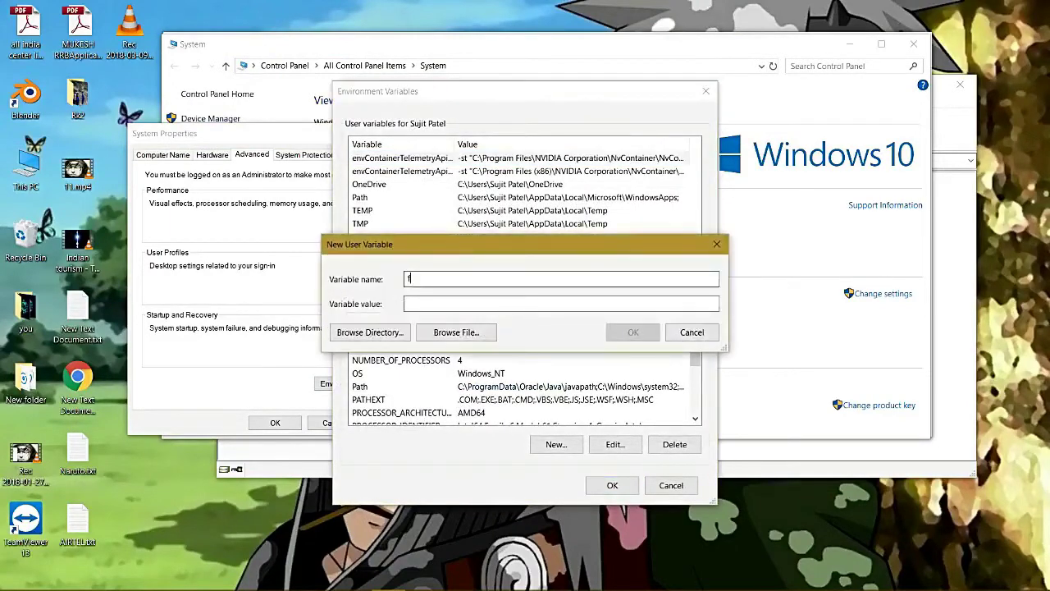
type("fmpeg")
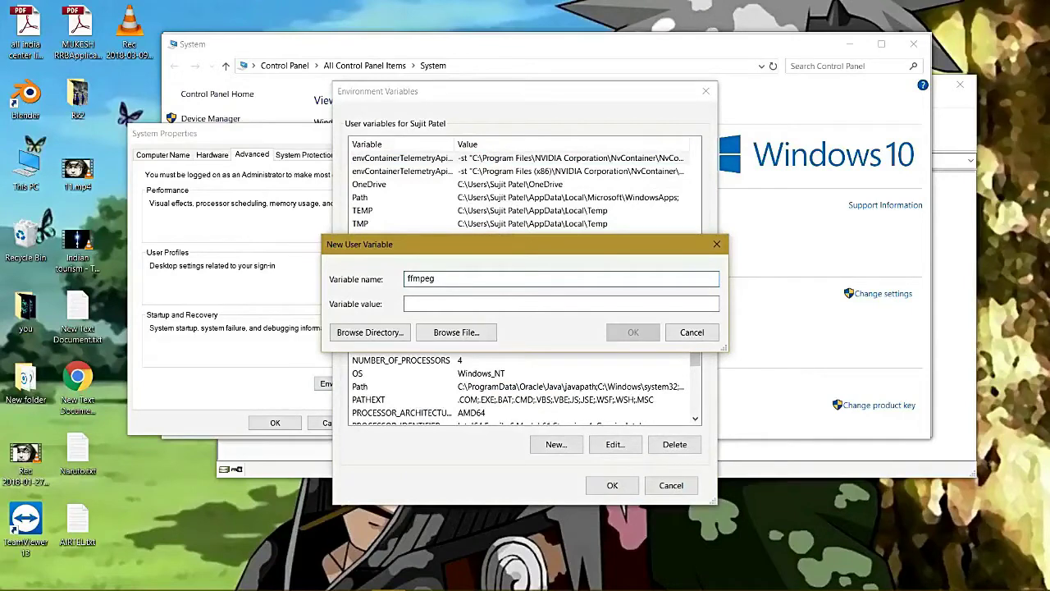
left_click(492, 303)
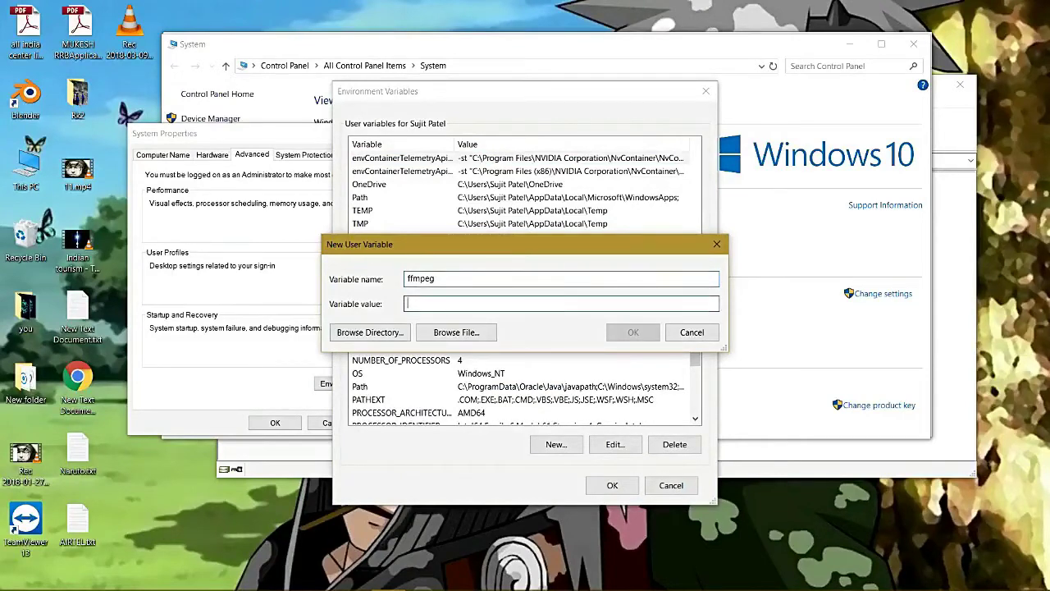
left_click(370, 332)
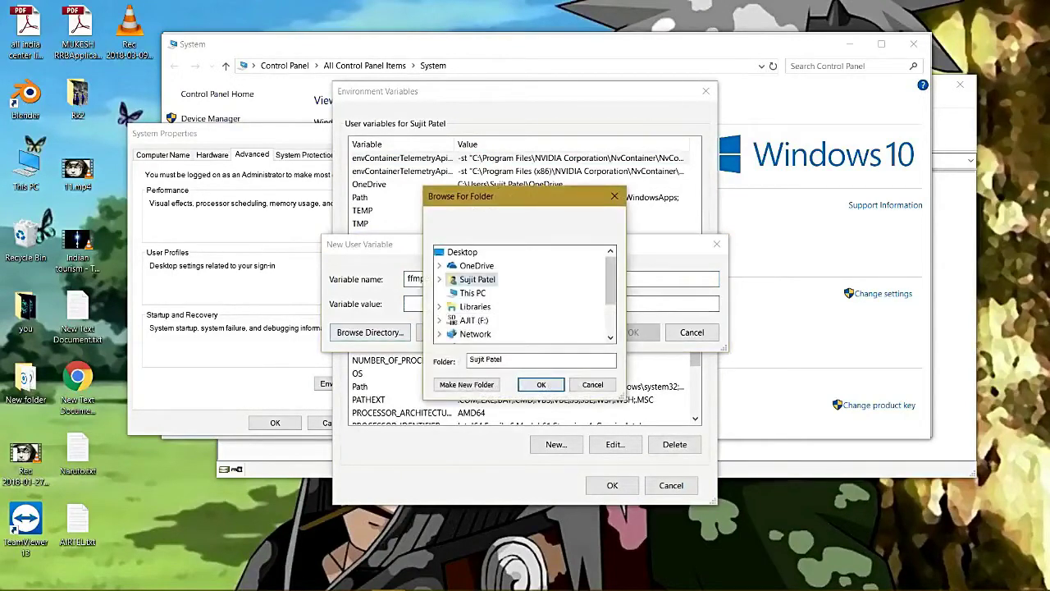
scroll(525, 295, "down", 2)
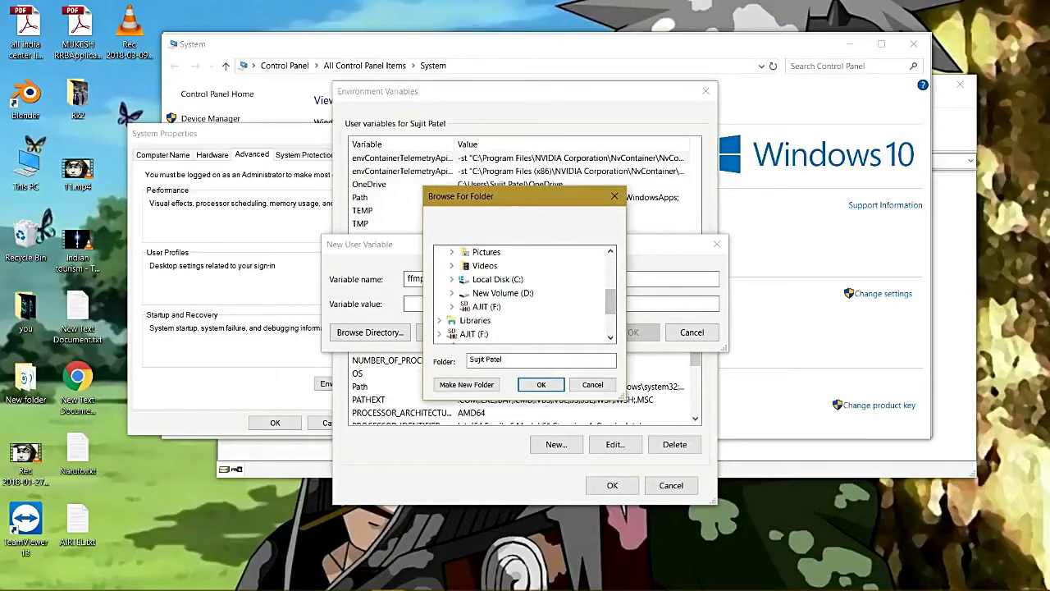
left_click(453, 280)
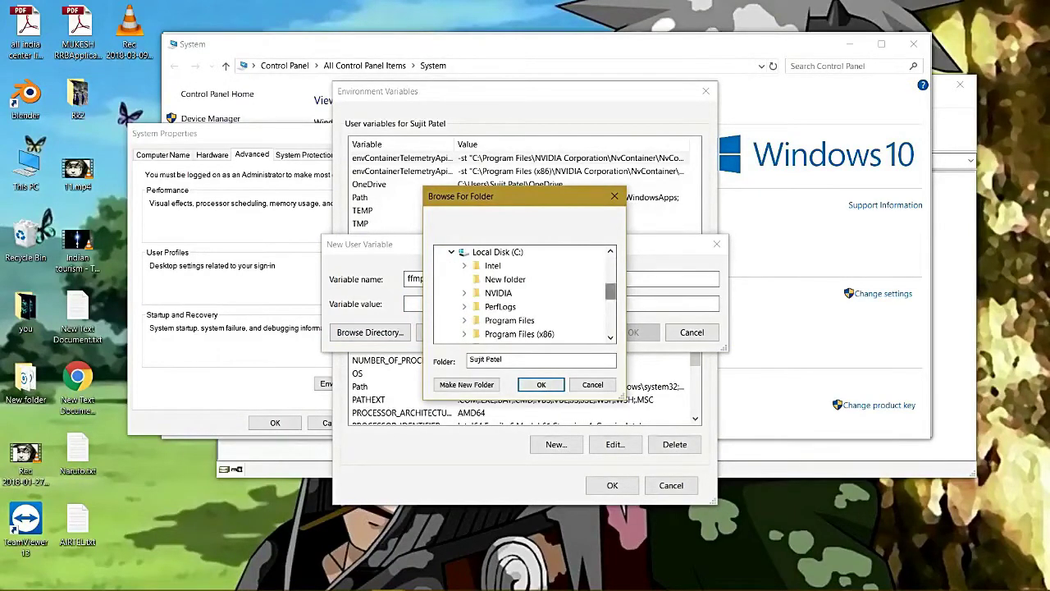
scroll(522, 293, "down", 2)
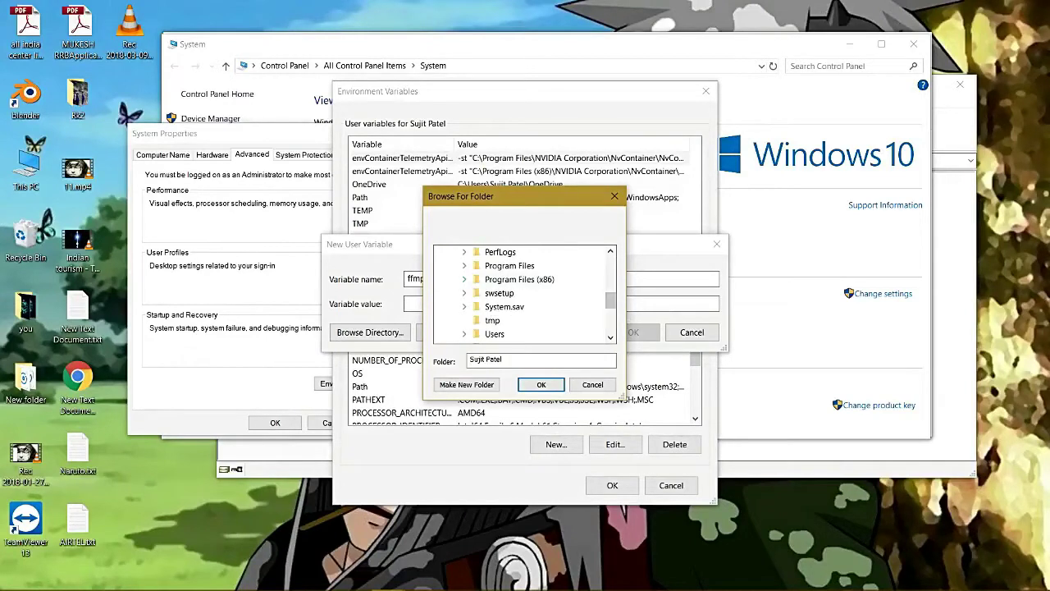
left_click(464, 280)
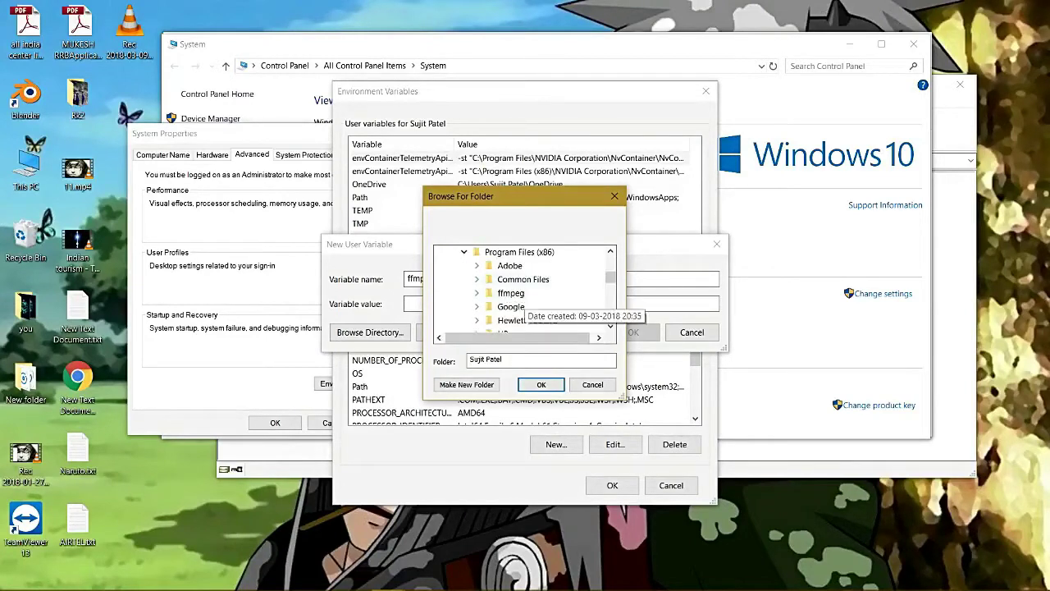
left_click(520, 293)
left_click(515, 293)
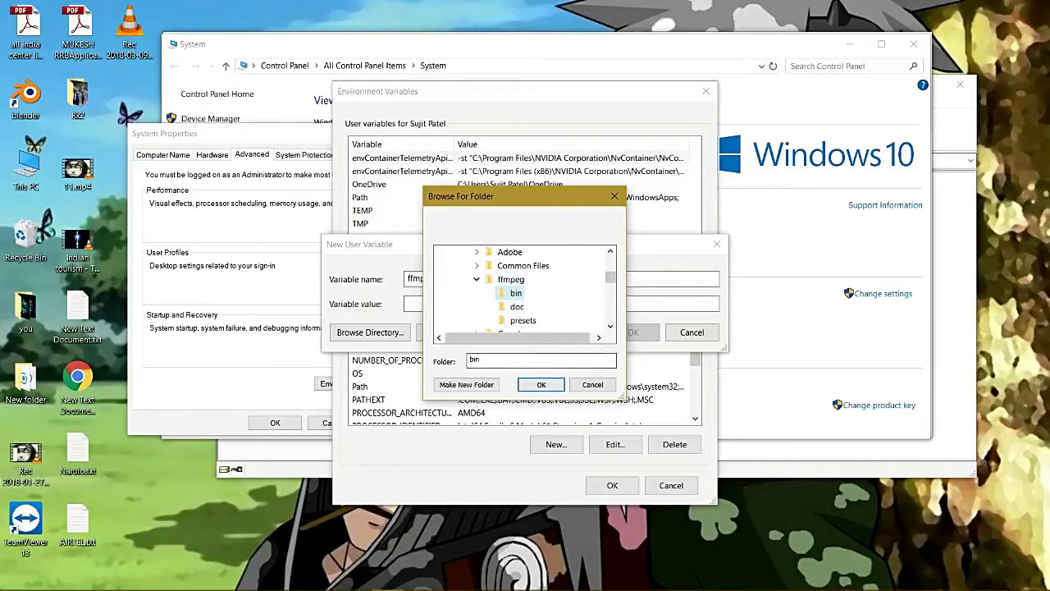
left_click(542, 384)
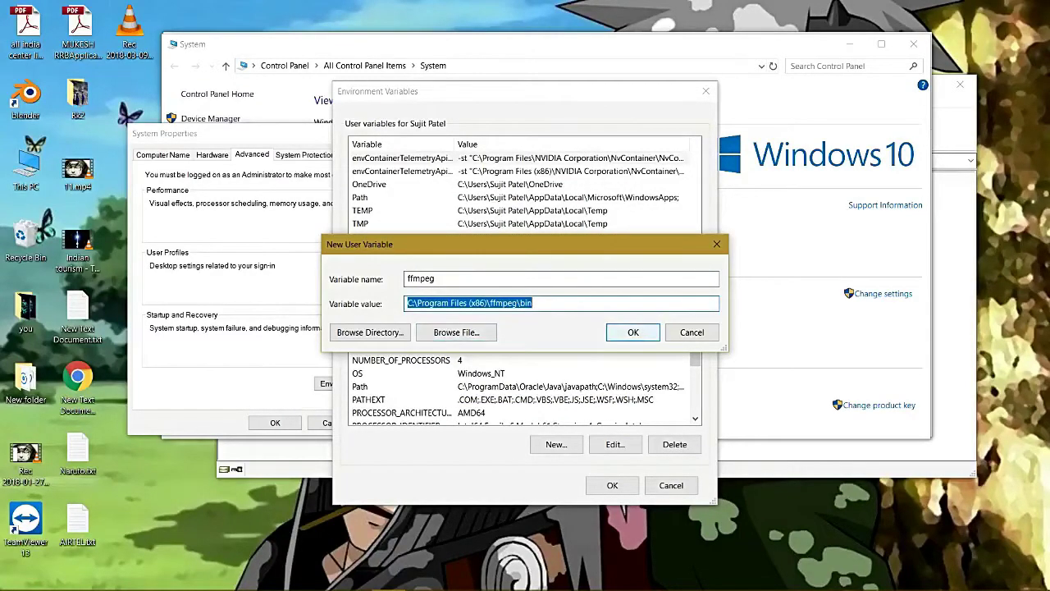
left_click(633, 332)
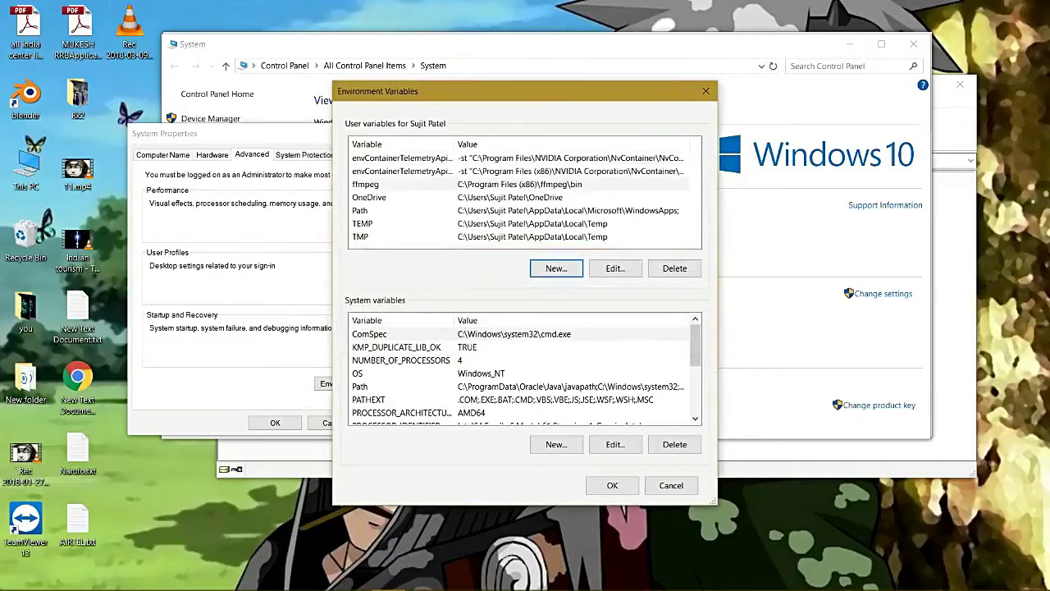
- Add the folder C:\Program Files (x86)\ffmpeg\bin as a new entry to the user Path variable
left_click(402, 211)
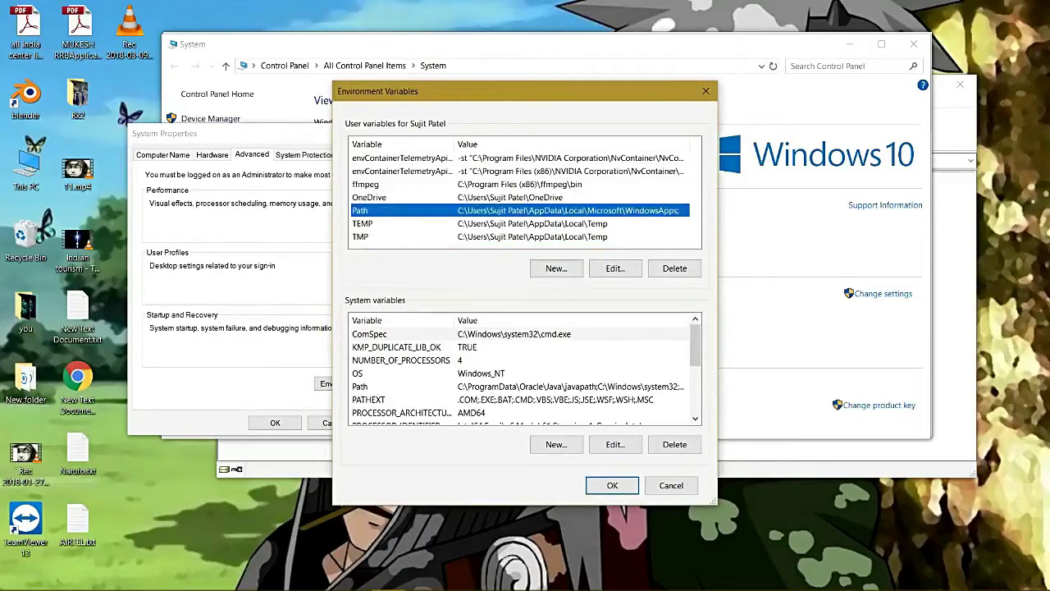
left_click(615, 269)
left_click(654, 156)
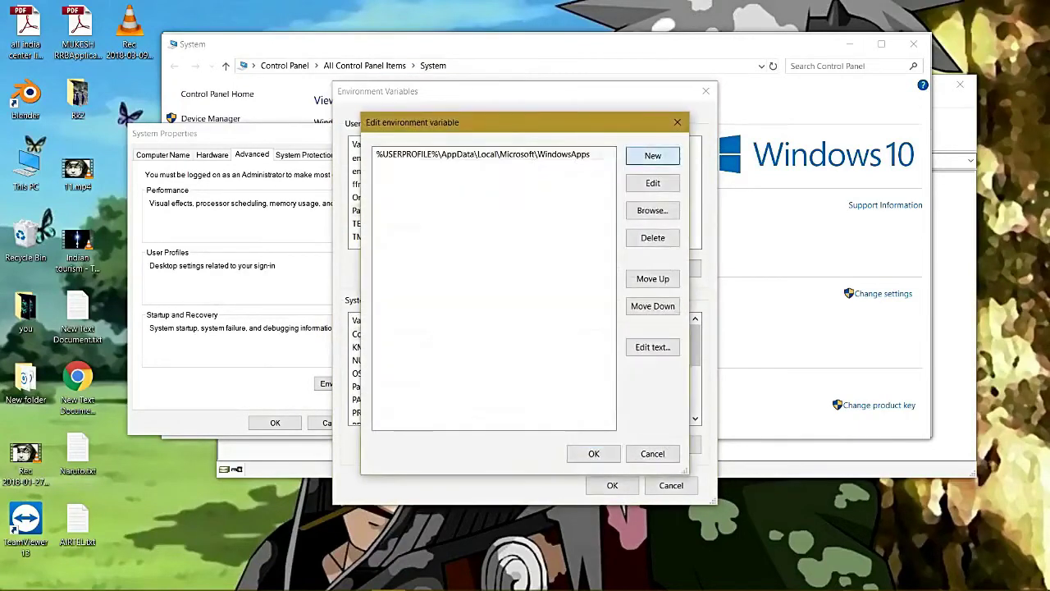
key("Return")
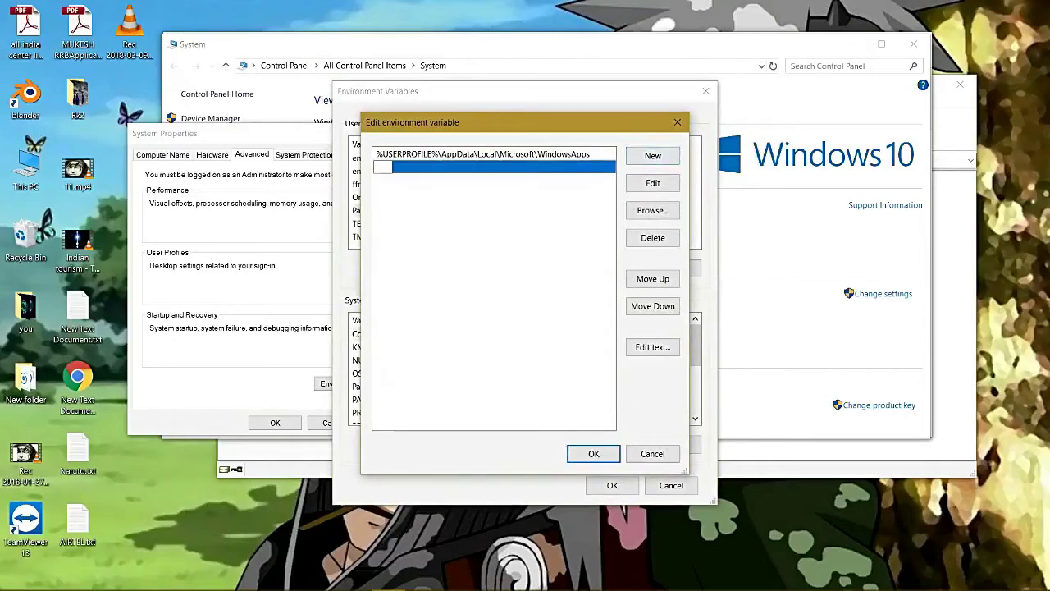
left_click(653, 210)
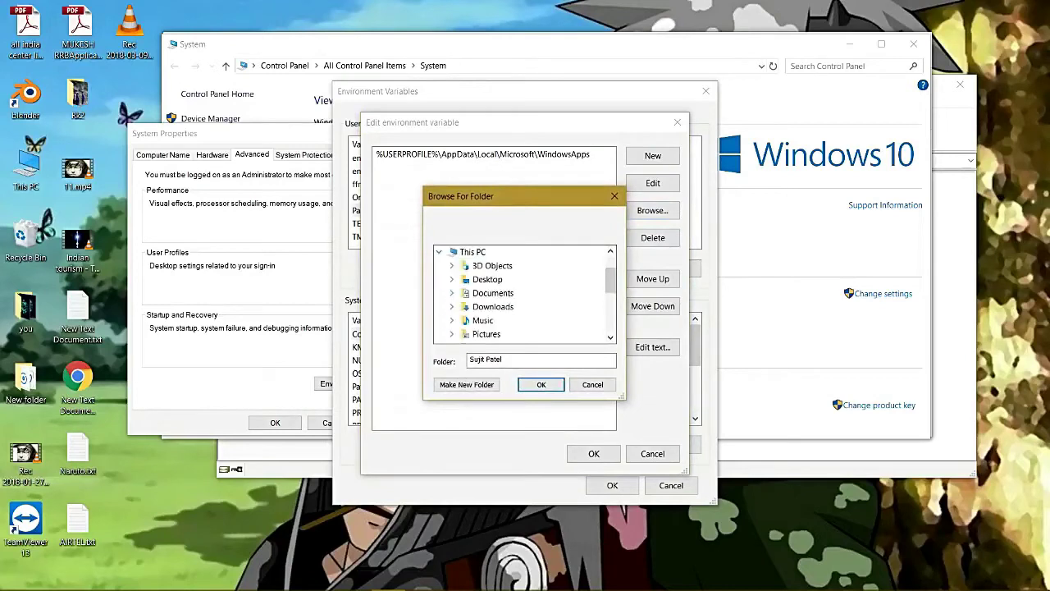
left_click_drag(611, 281, 611, 302)
left_click(451, 280)
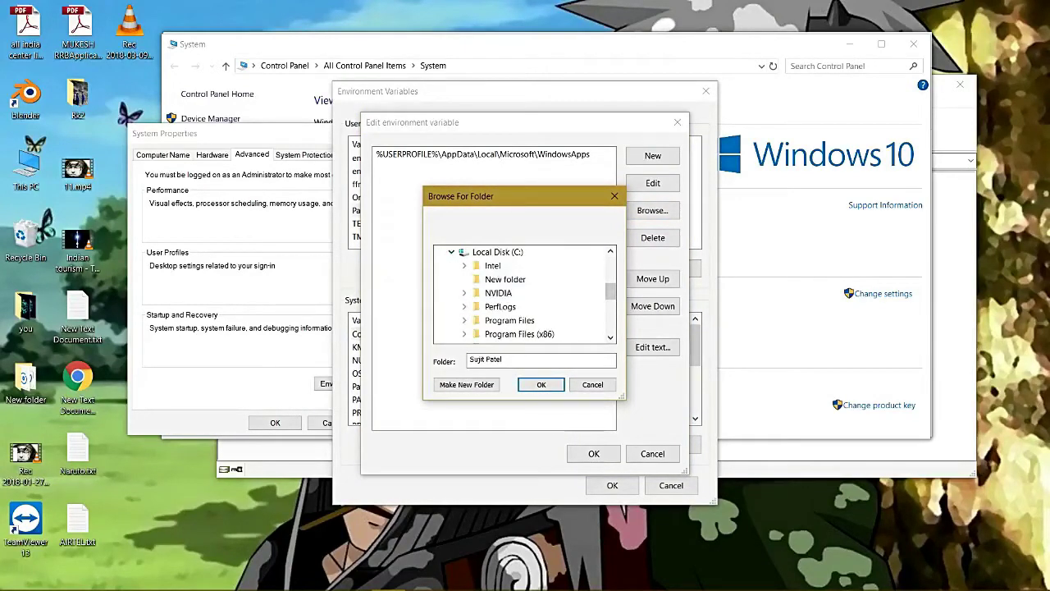
left_click(464, 334)
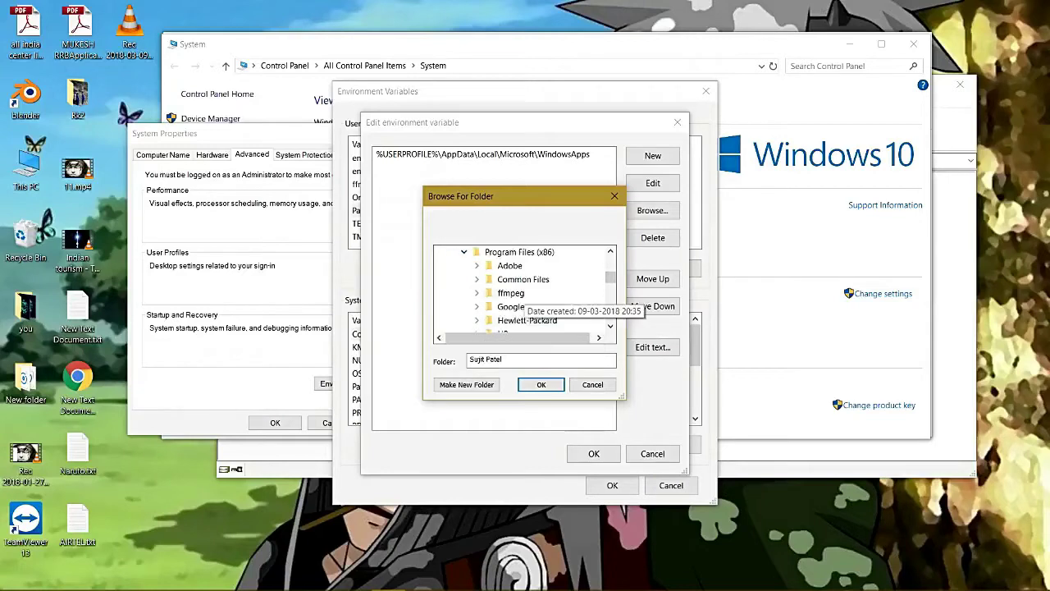
left_click(477, 293)
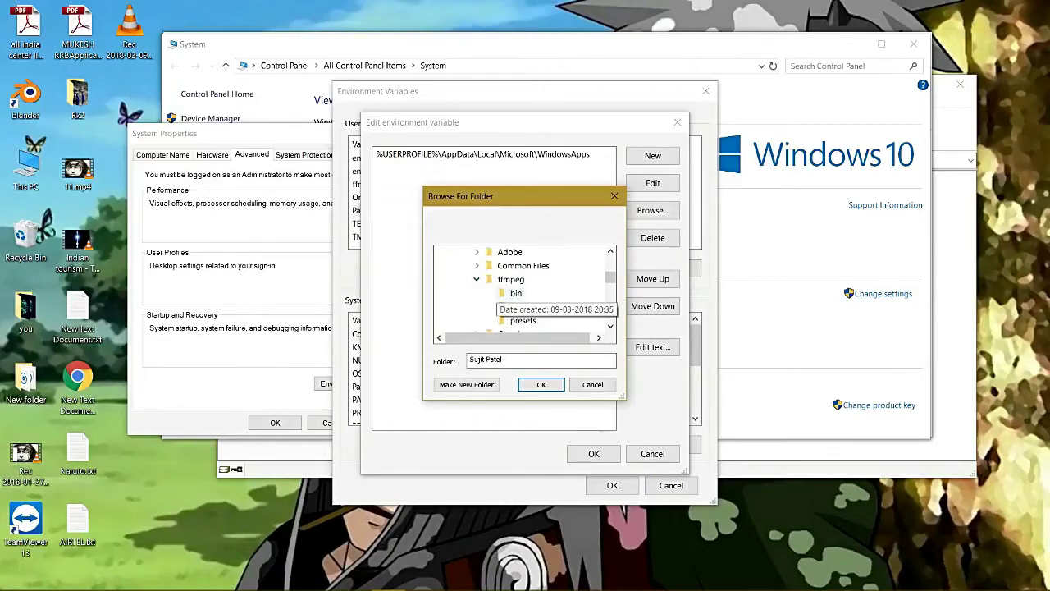
left_click(514, 294)
left_click(542, 385)
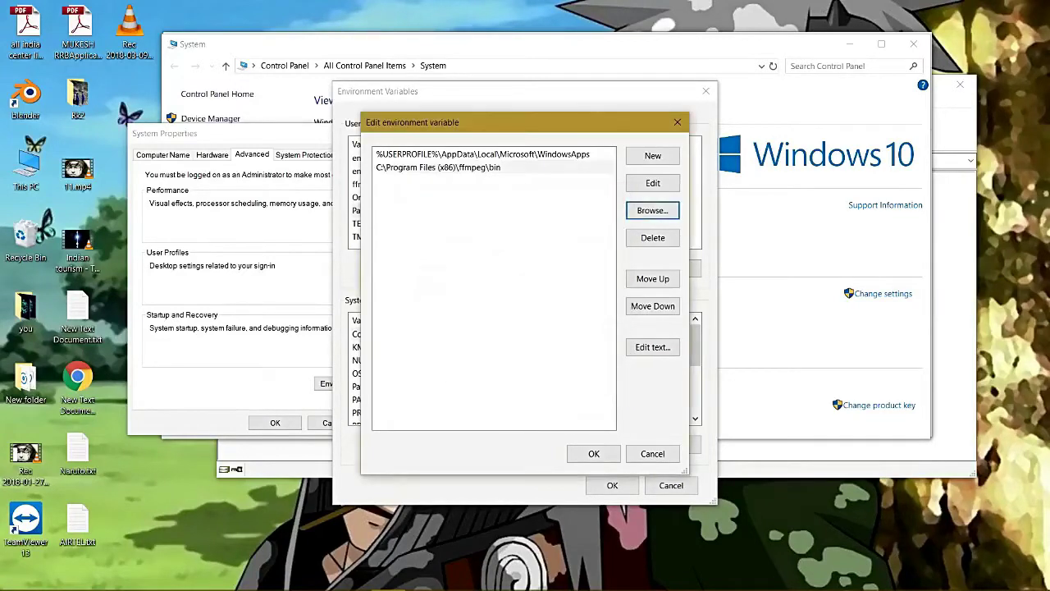
left_click(594, 454)
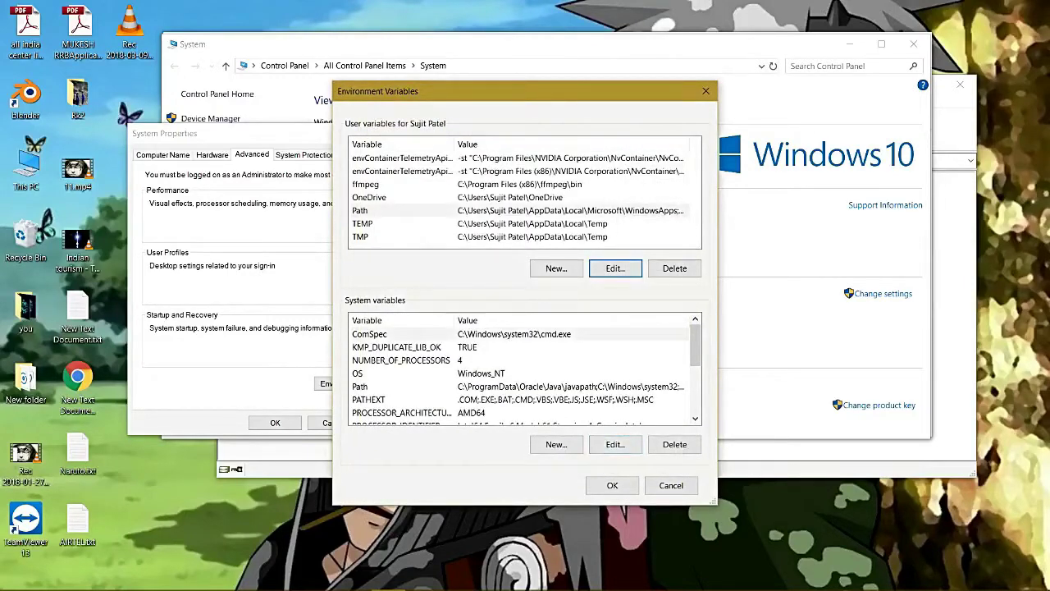
- Add the folder C:\Program Files (x86)\ffmpeg\bin as a new entry to the system Path variable
left_click(476, 387)
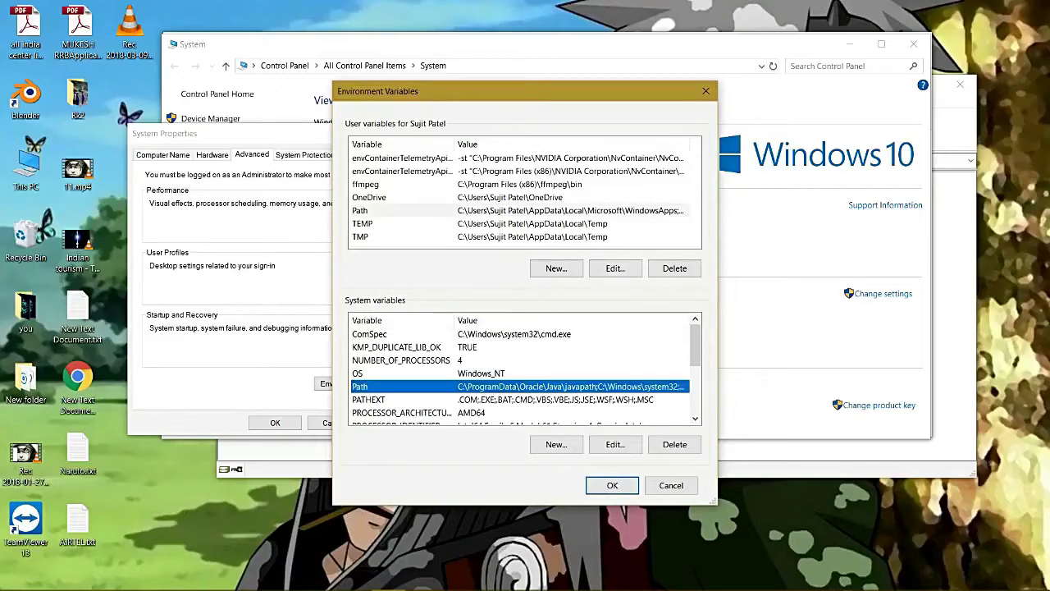
left_click(615, 444)
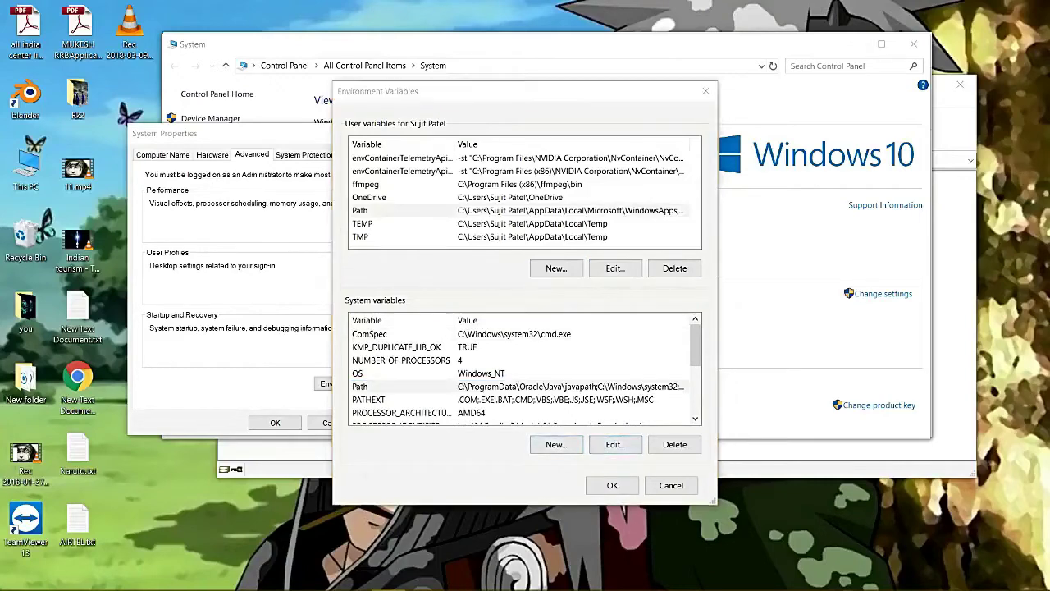
left_click(652, 155)
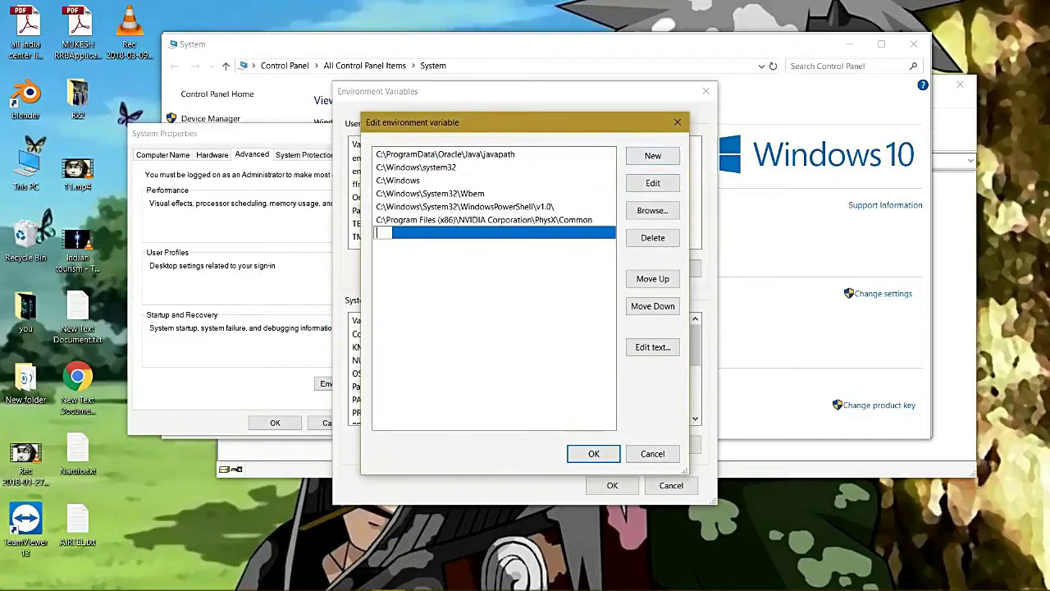
left_click(653, 210)
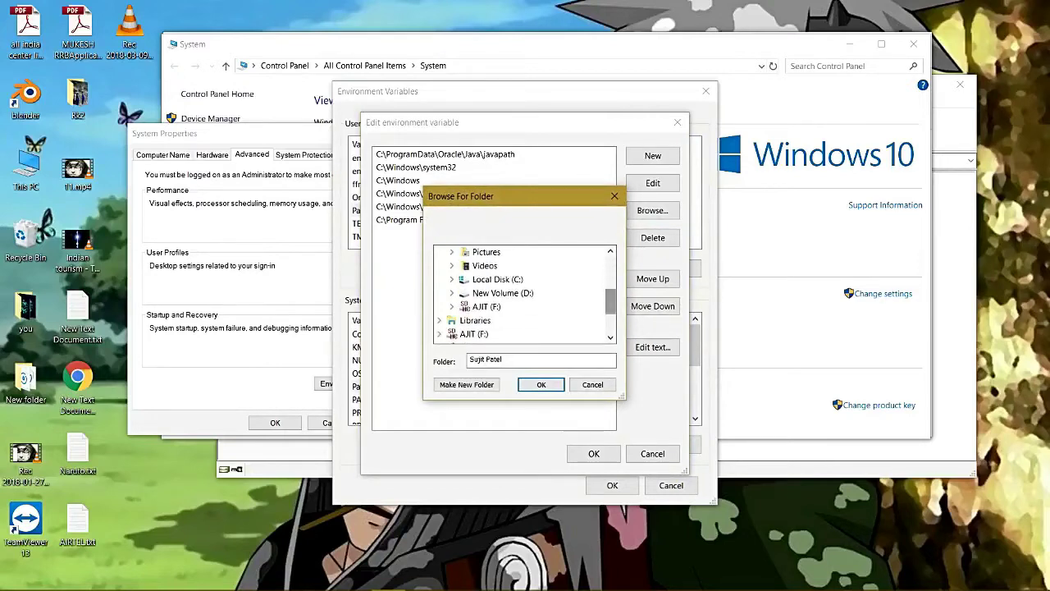
left_click(452, 280)
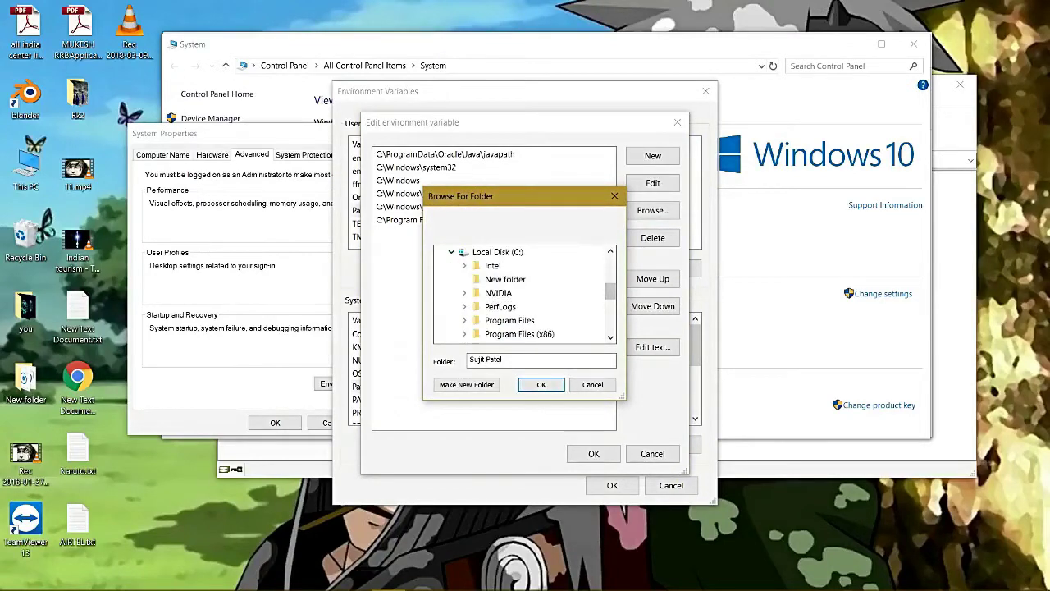
left_click(464, 334)
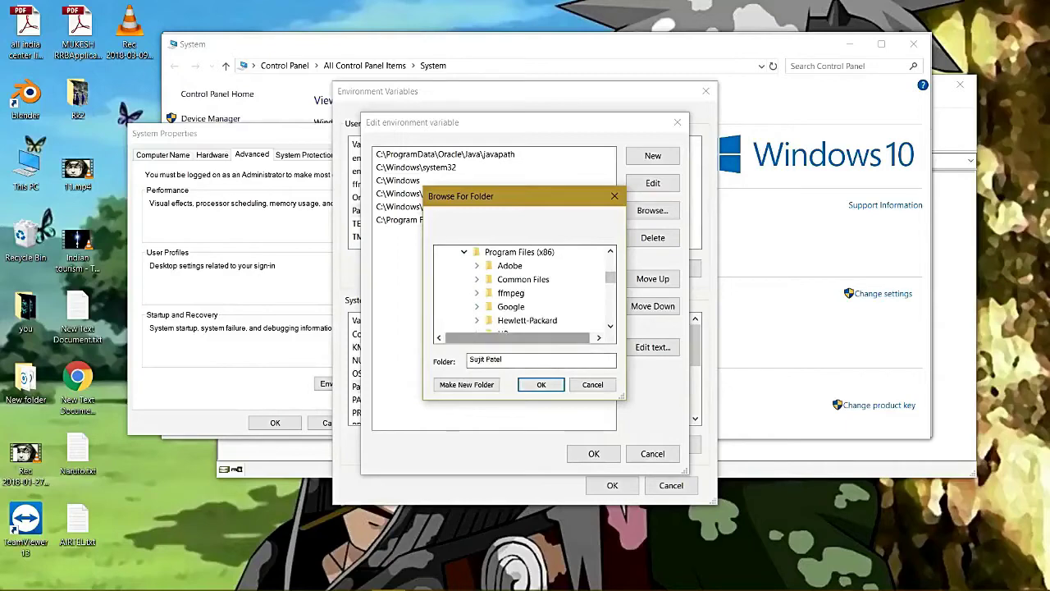
left_click(477, 293)
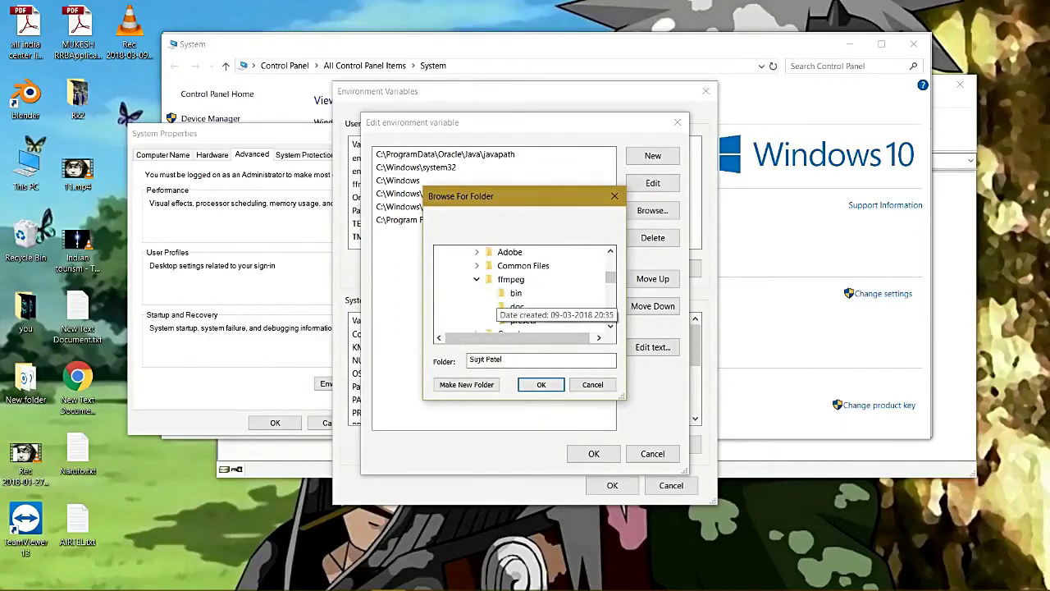
left_click(516, 293)
left_click(540, 384)
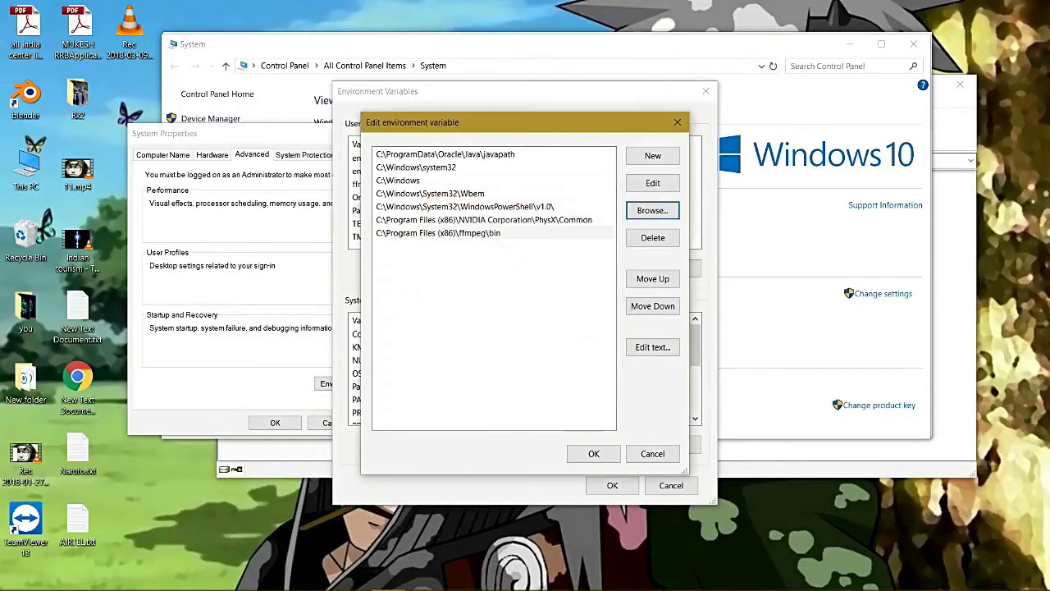
left_click(594, 454)
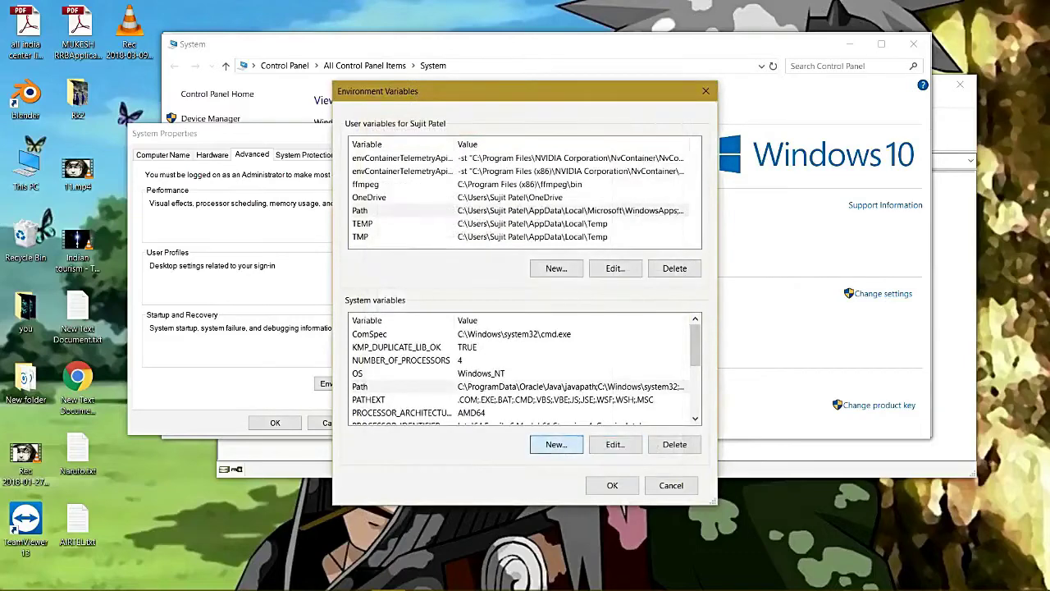
- Create a system variable named ffmpeg with the directory C:\Program Files (x86)\ffmpeg\bin as its value
left_click(557, 444)
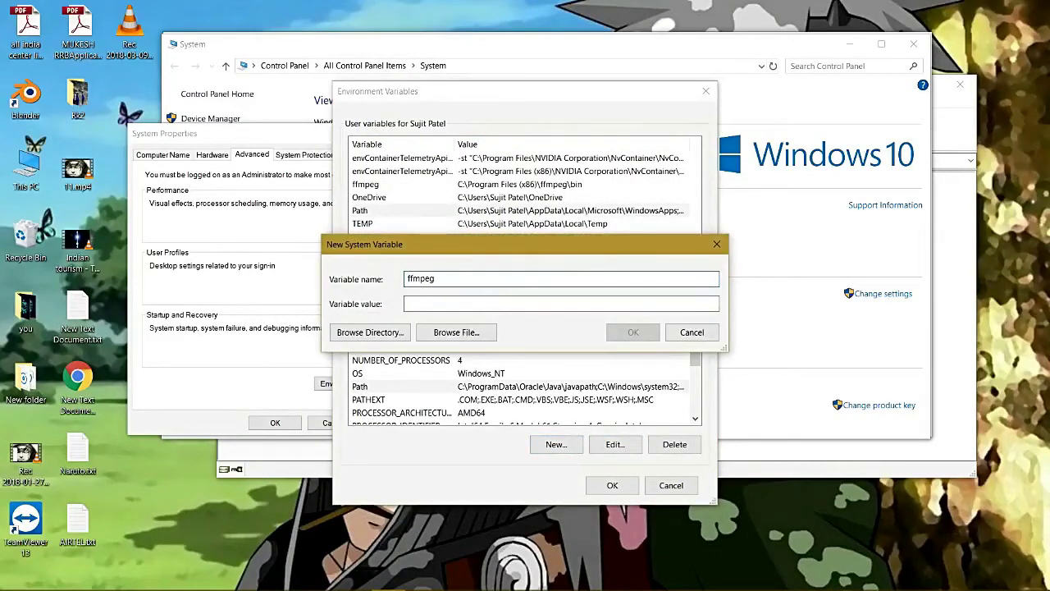
left_click(371, 332)
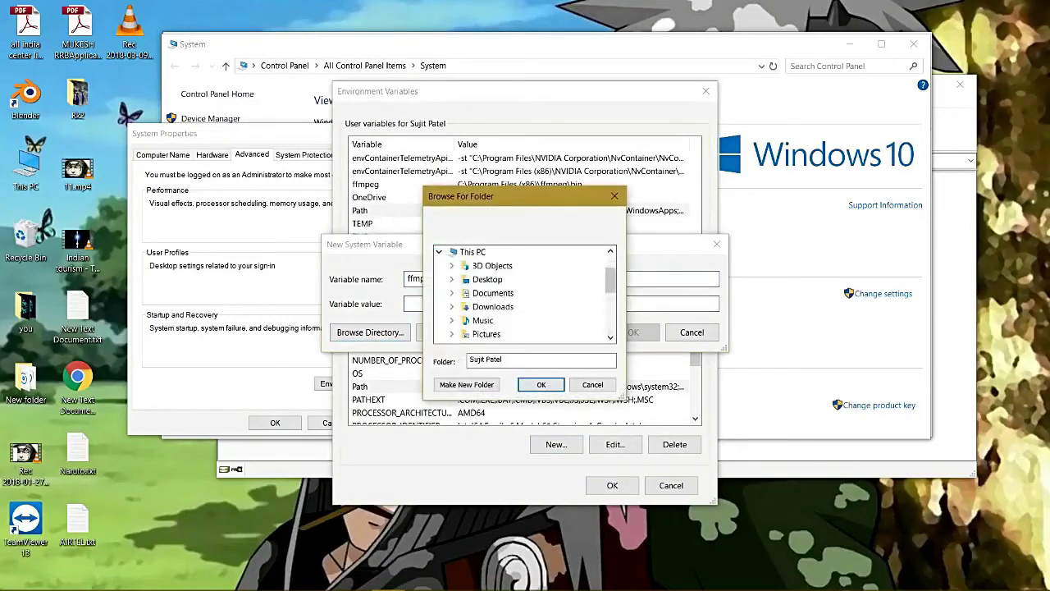
scroll(525, 293, "down", 2)
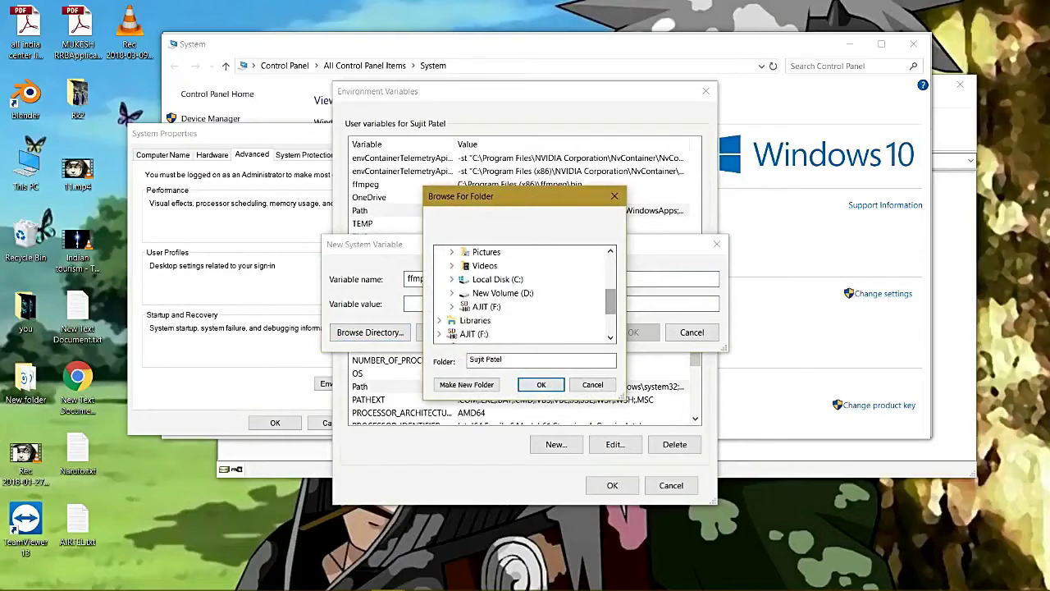
left_click(452, 280)
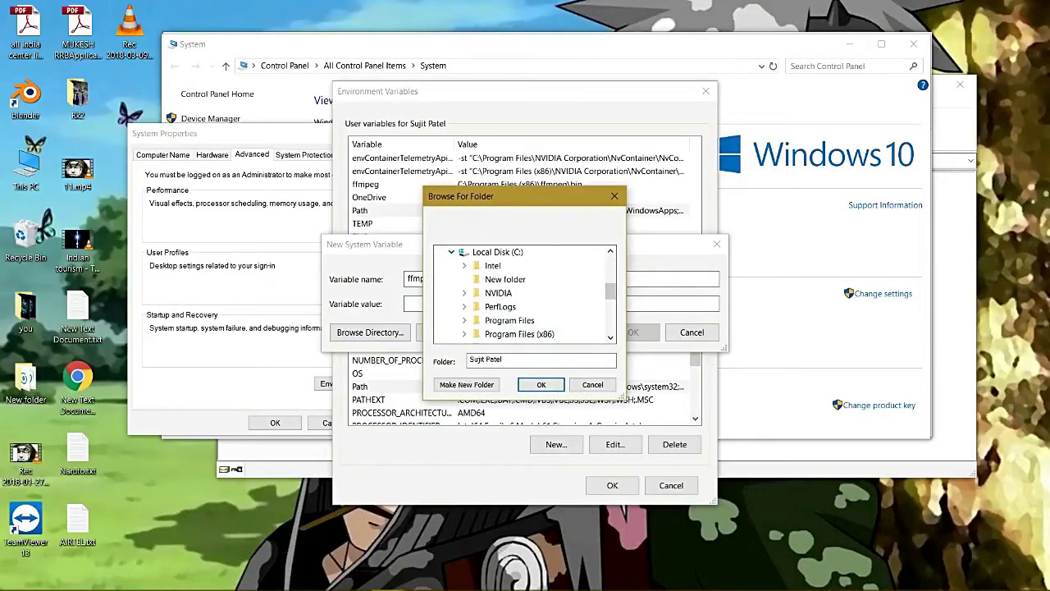
left_click(464, 331)
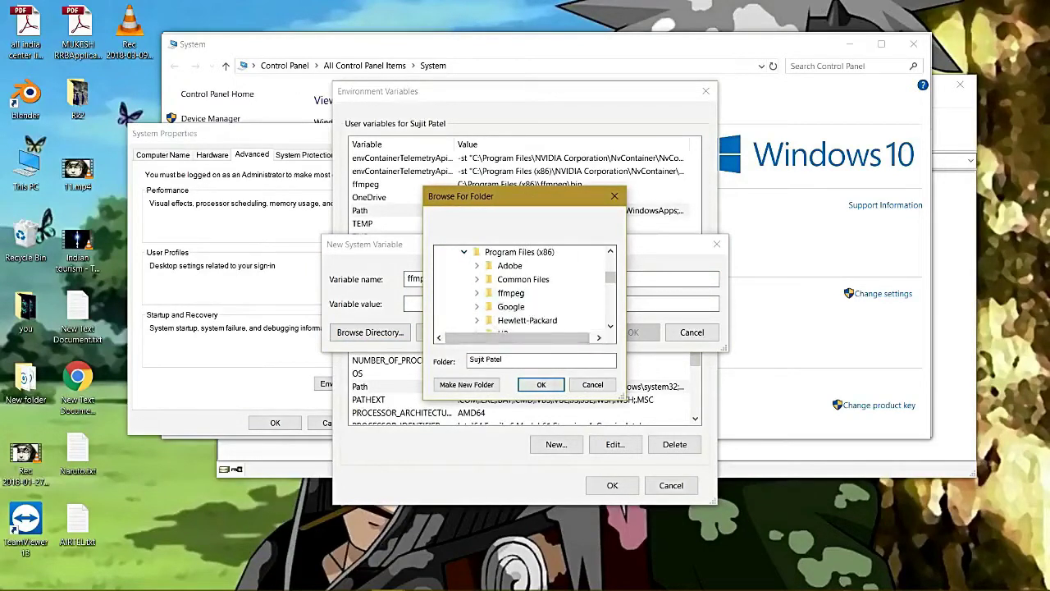
left_click(477, 293)
left_click(515, 293)
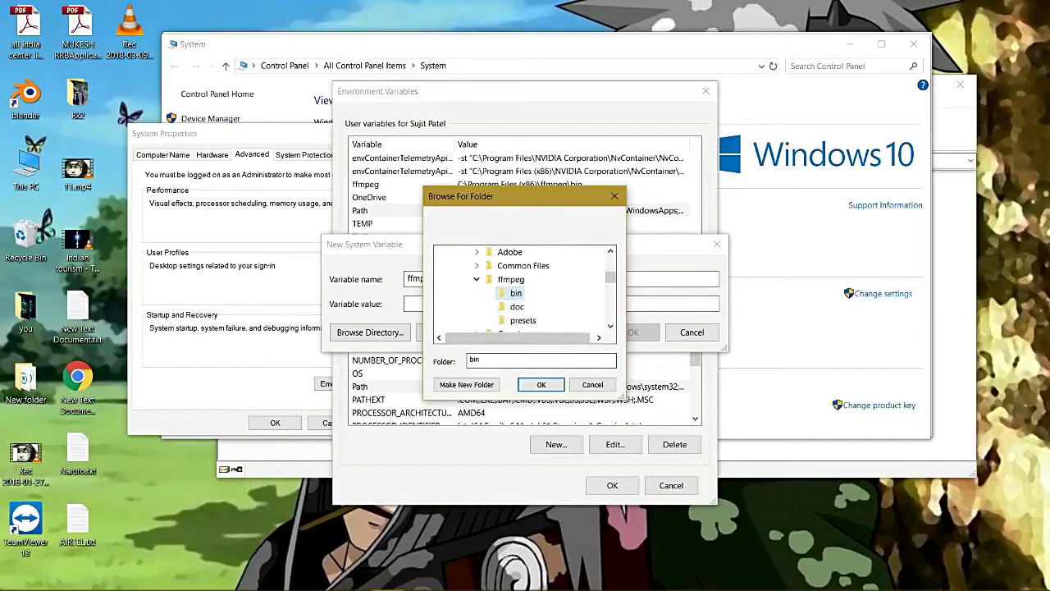
key("Return")
left_click(633, 332)
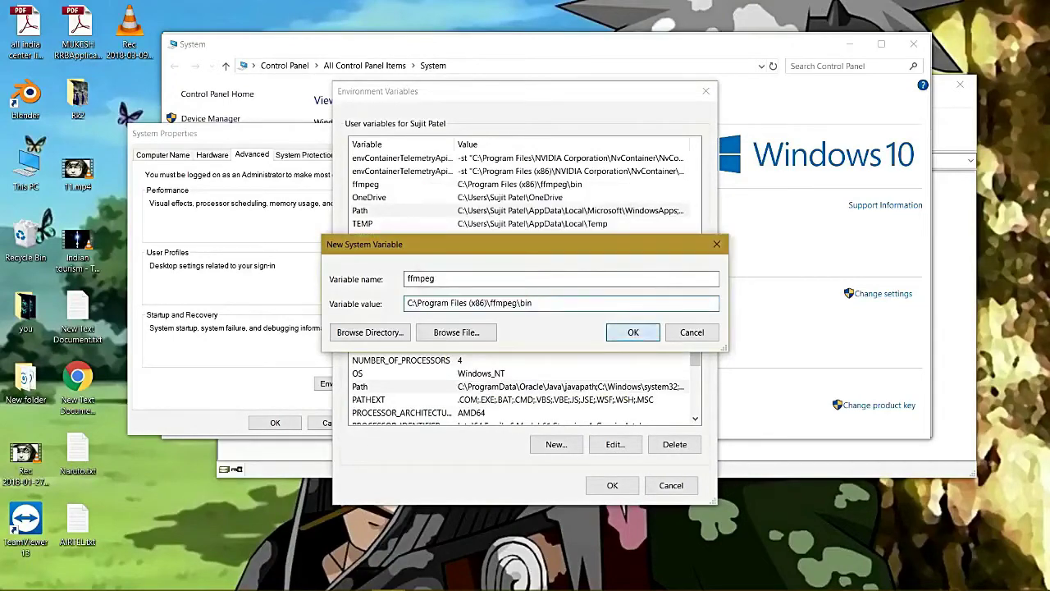
- Accept the environment variable changes and close System Properties, the System window and the ffmpeg folder window
left_click(613, 485)
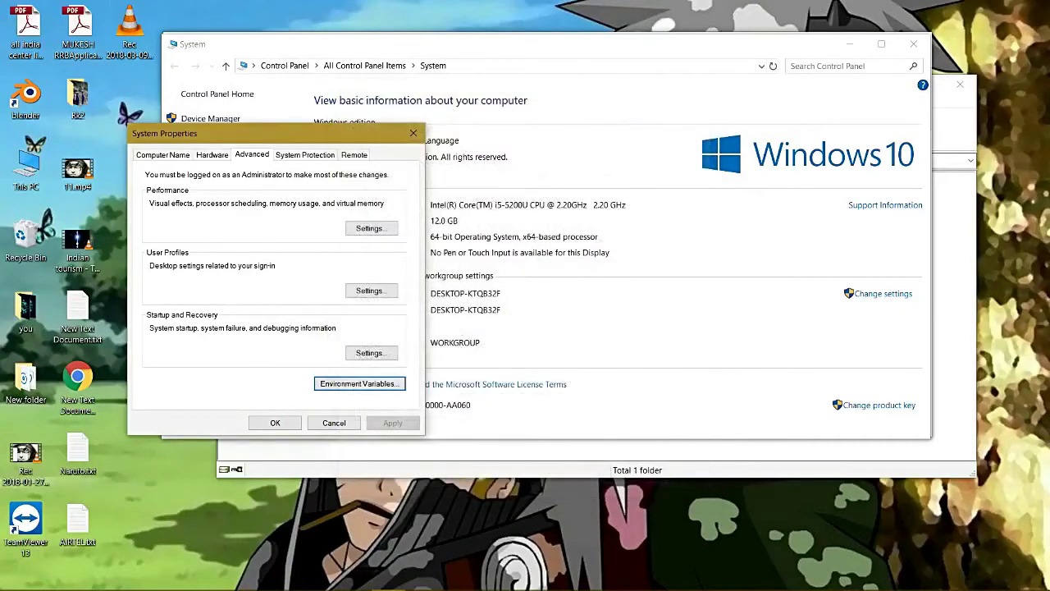
key("Return")
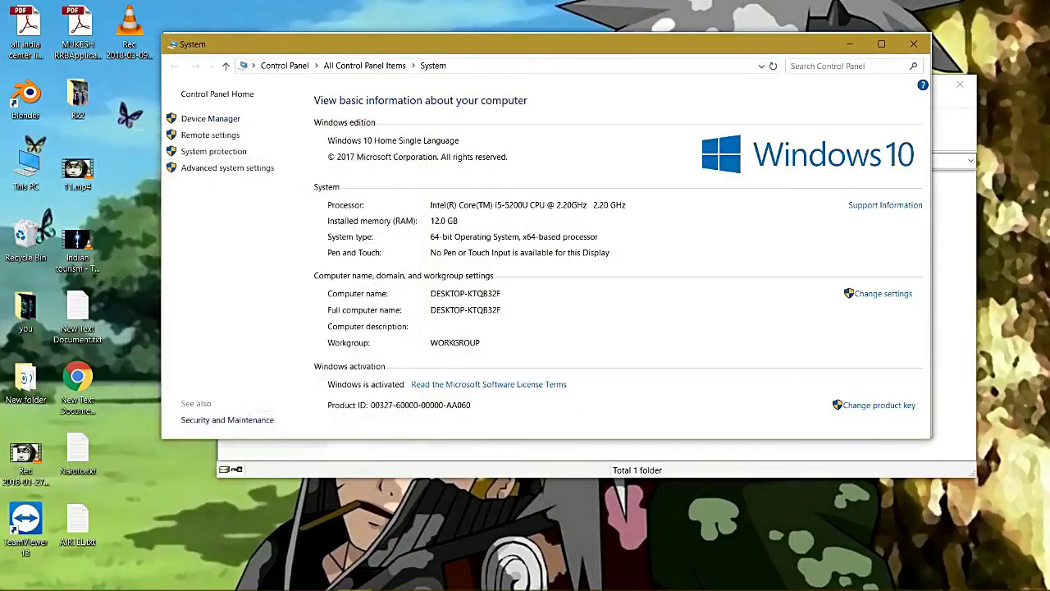
left_click(914, 45)
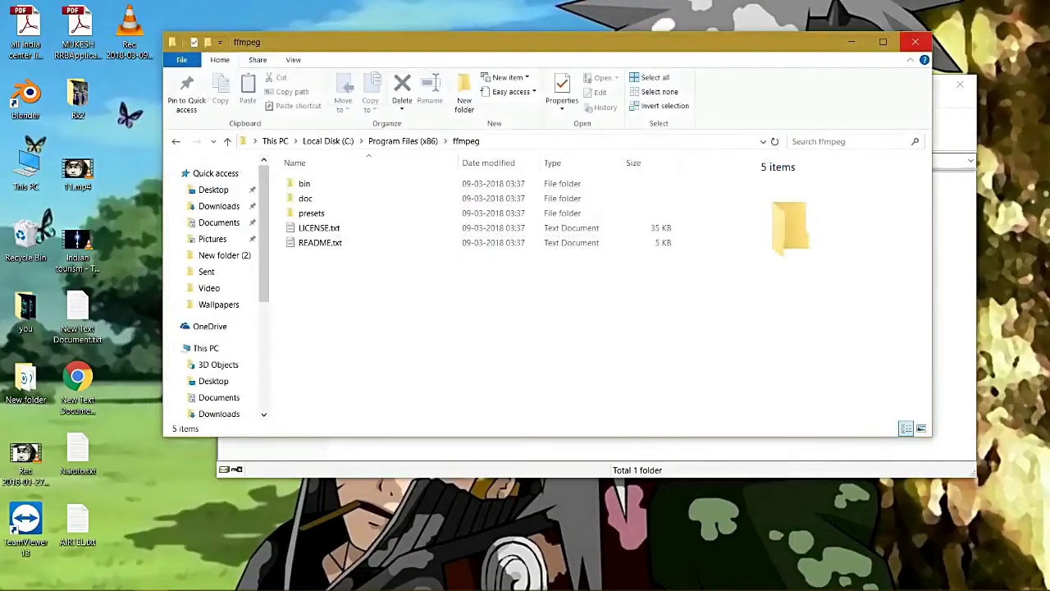
left_click(915, 41)
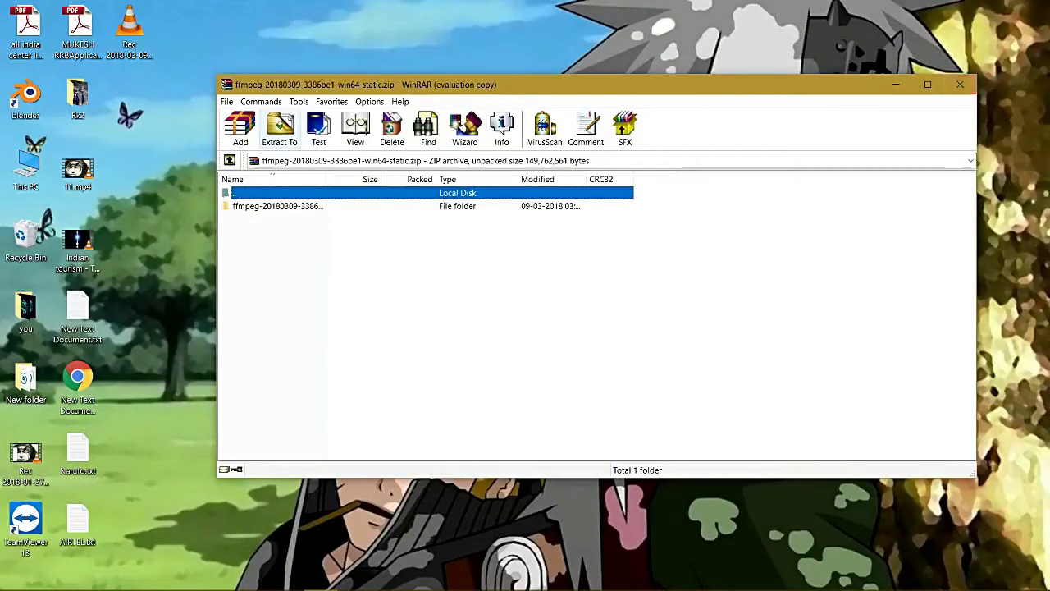
- Open a Command Prompt, move its window over the archive window and run ffmpeg to test the installation
key("super+r")
type("cm")
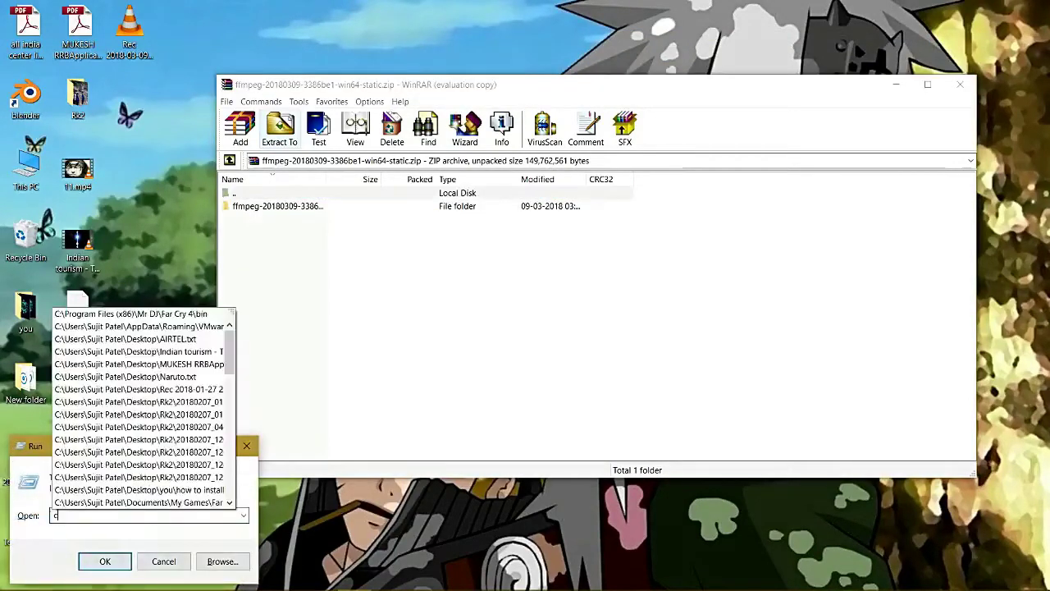
key("Return")
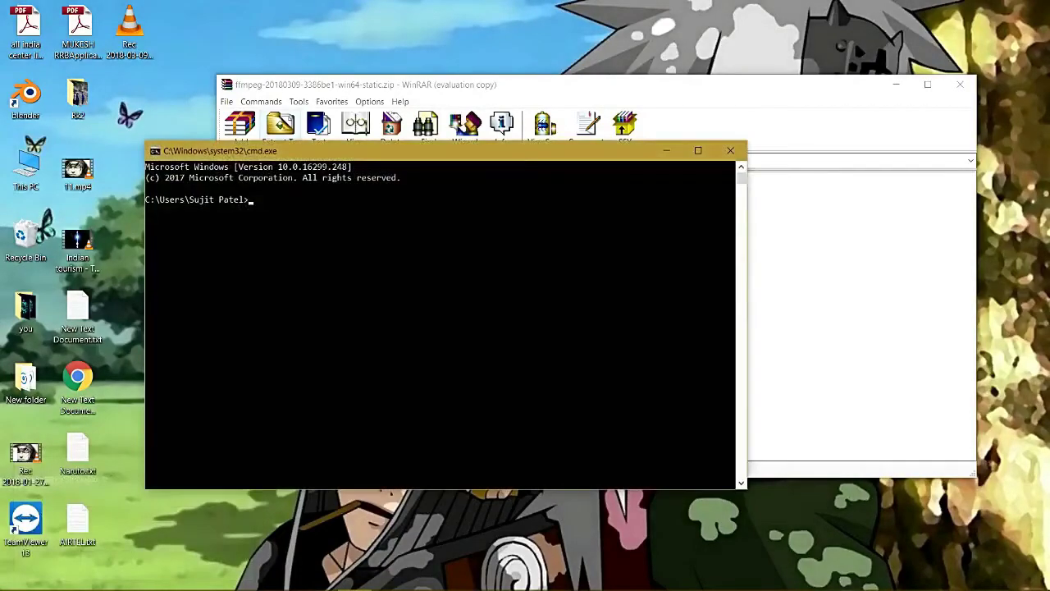
left_click_drag(402, 152, 479, 114)
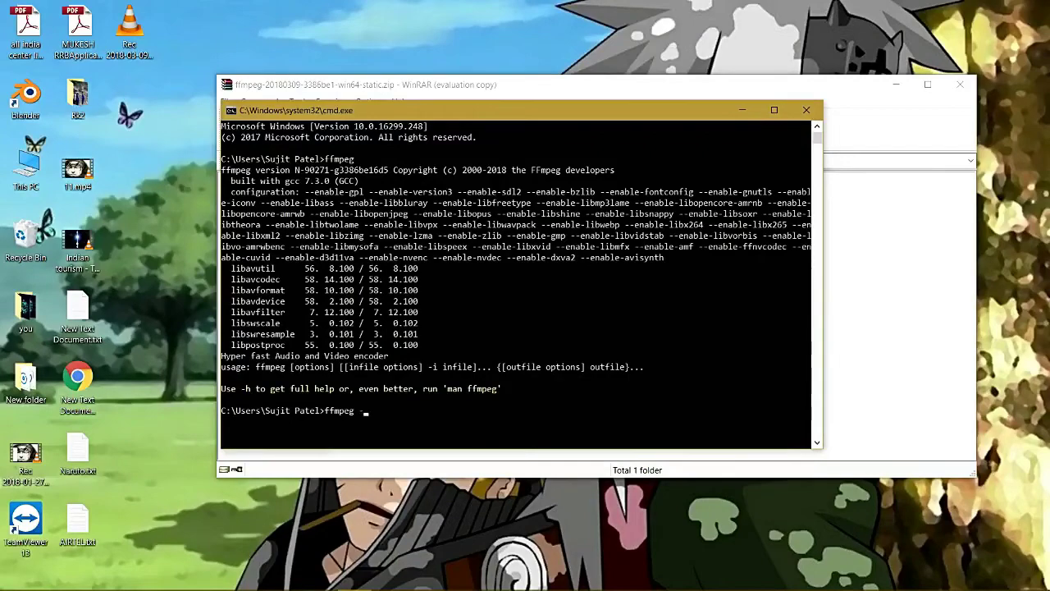
- Run ffmpeg -h and look through the printed help for its general, per-file, audio and subtitle options
key("Return")
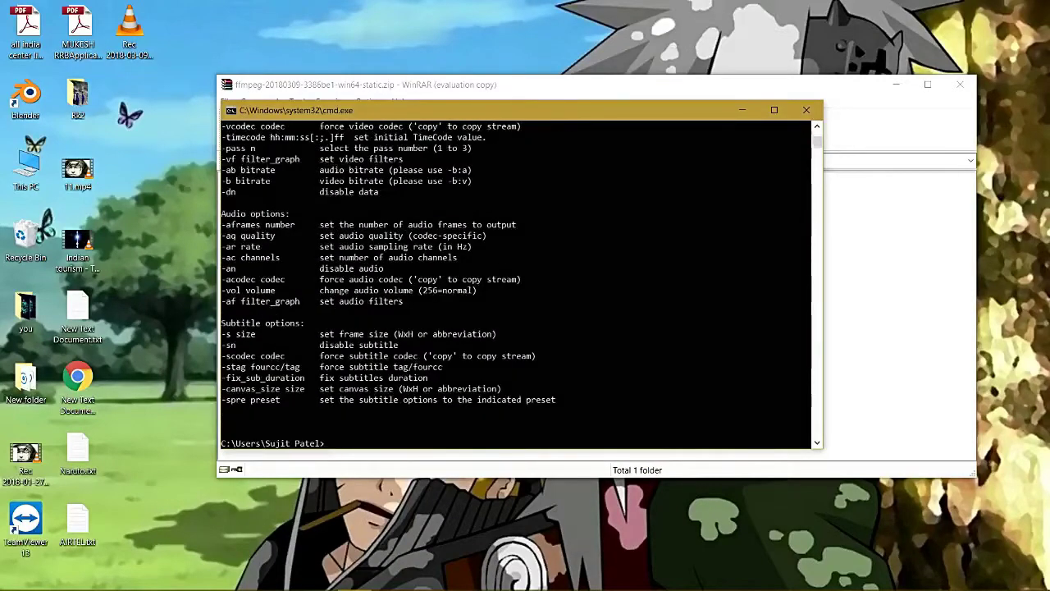
scroll(516, 285, "up", 20)
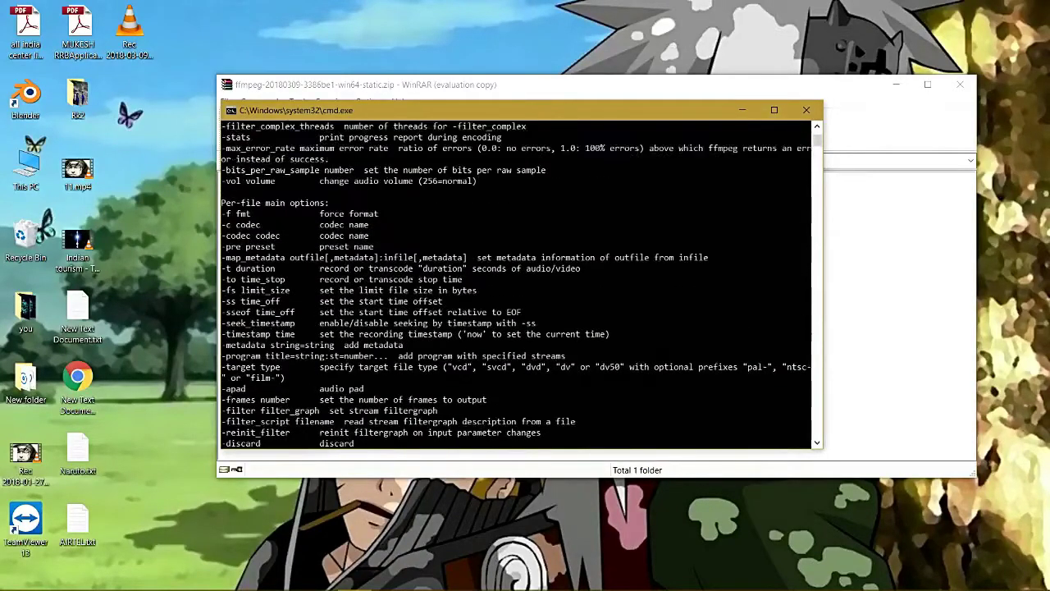
scroll(516, 285, "up", 20)
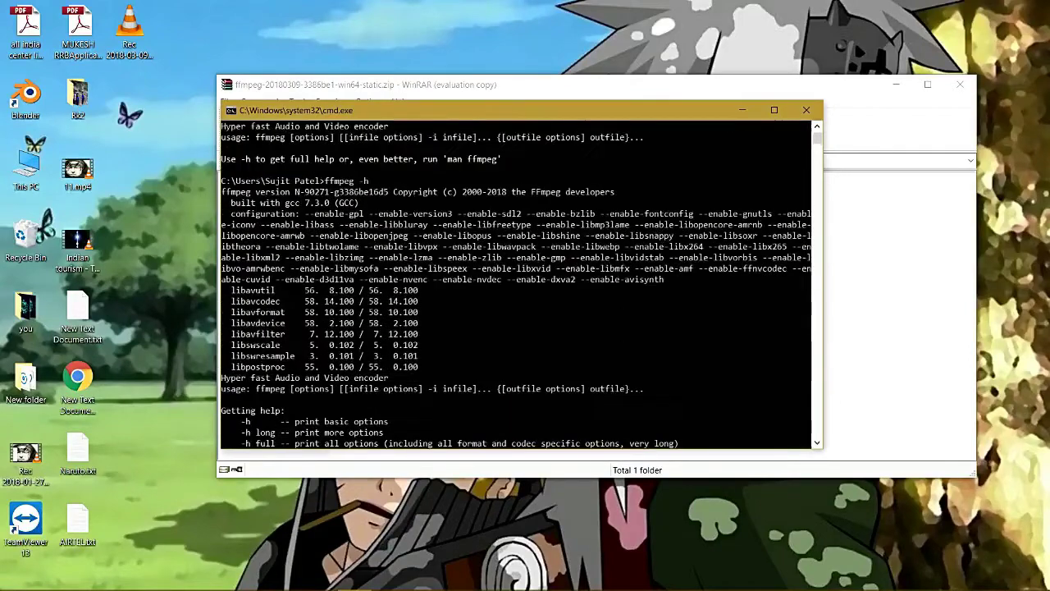
scroll(516, 285, "up", 2)
scroll(516, 285, "down", 3)
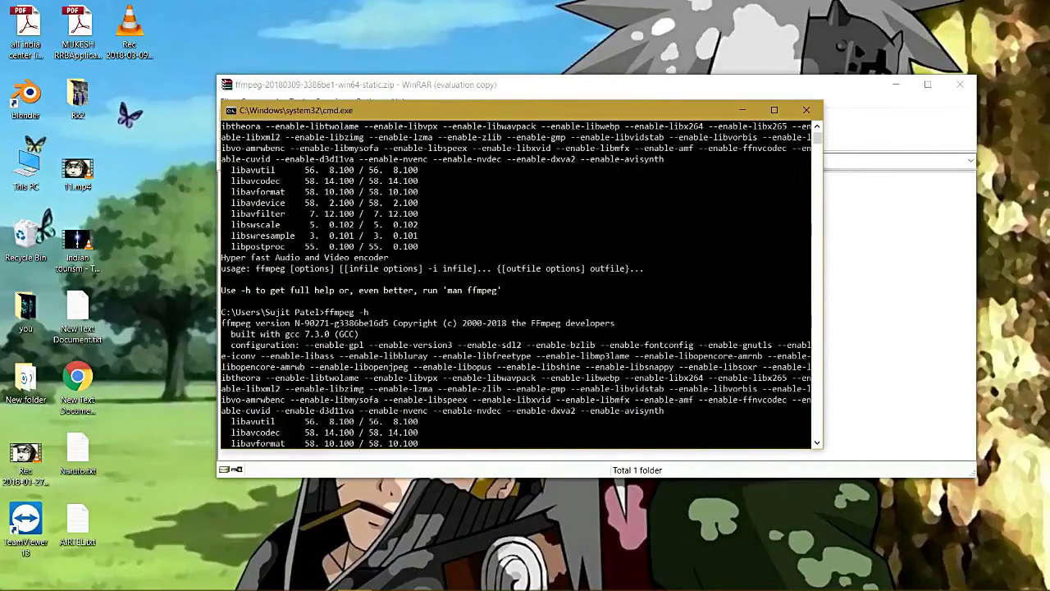
scroll(516, 285, "down", 15)
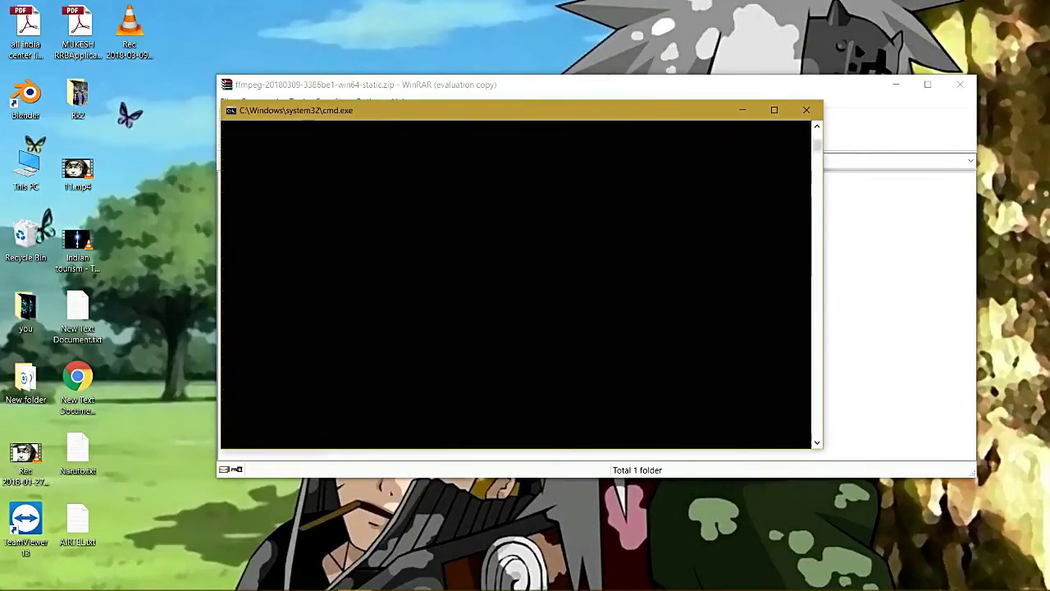
scroll(516, 285, "up", 20)
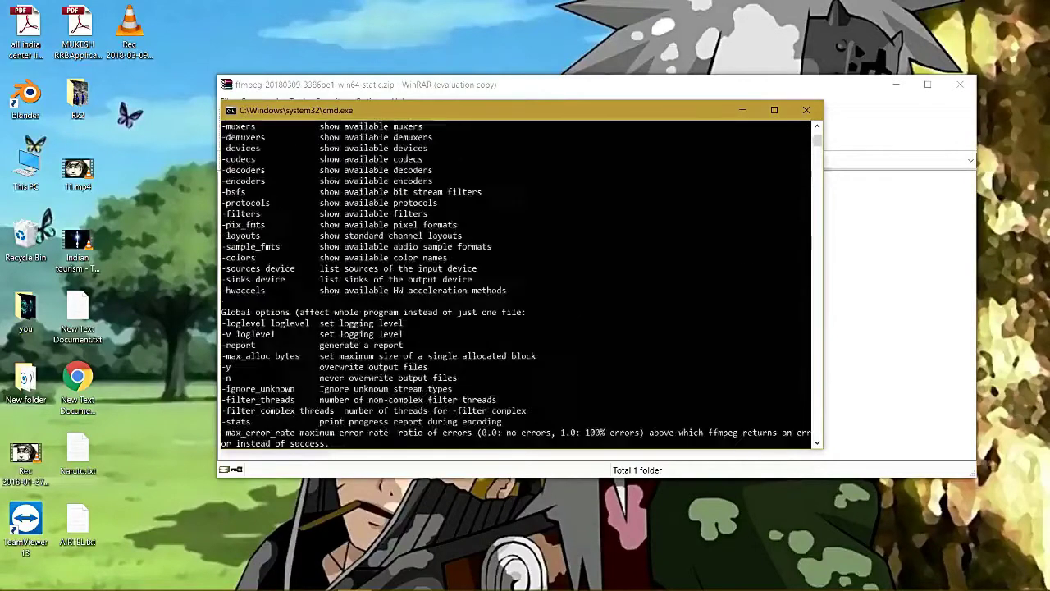
scroll(516, 285, "down", 6)
- Run ffplay from the Command Prompt to test that the media player is reachable
key("Return")
key("Return")
type("ffplay")
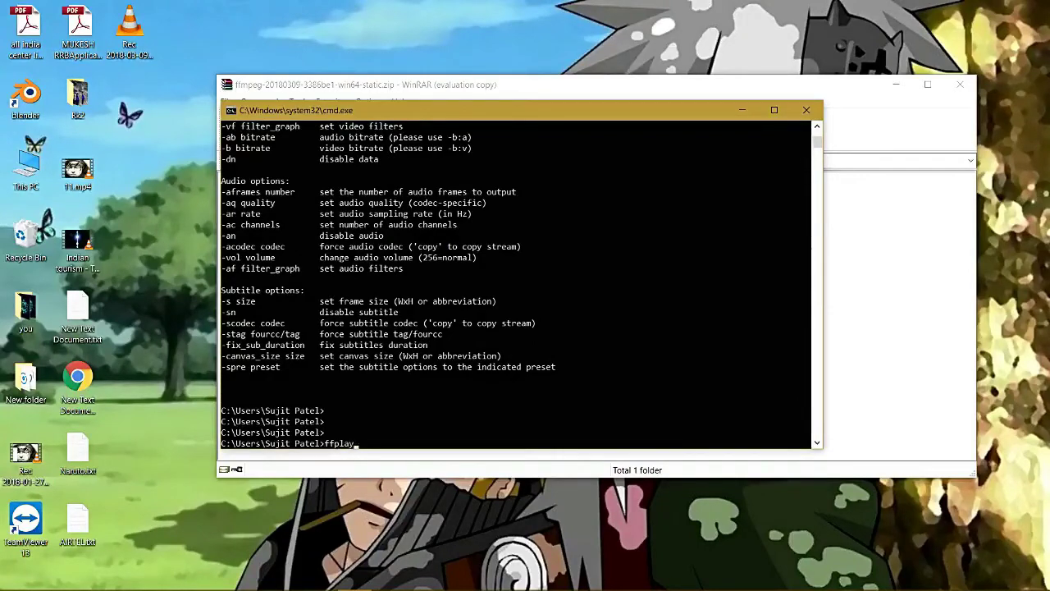
key("Return")
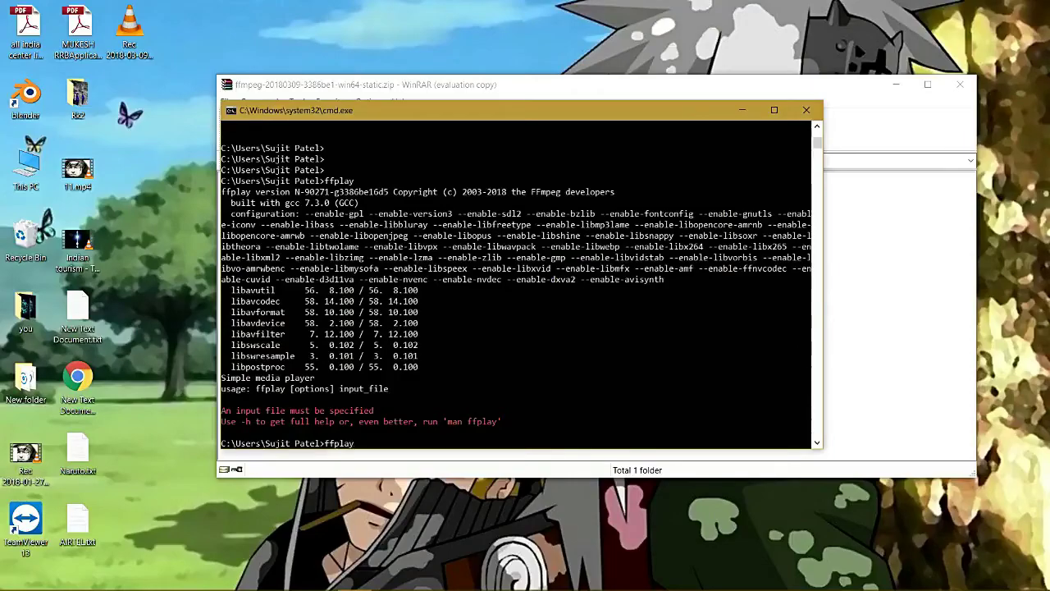
- Run ffplay -h to print the player's full help and maximize the Command Prompt window
type("ffplay -h")
key("Return")
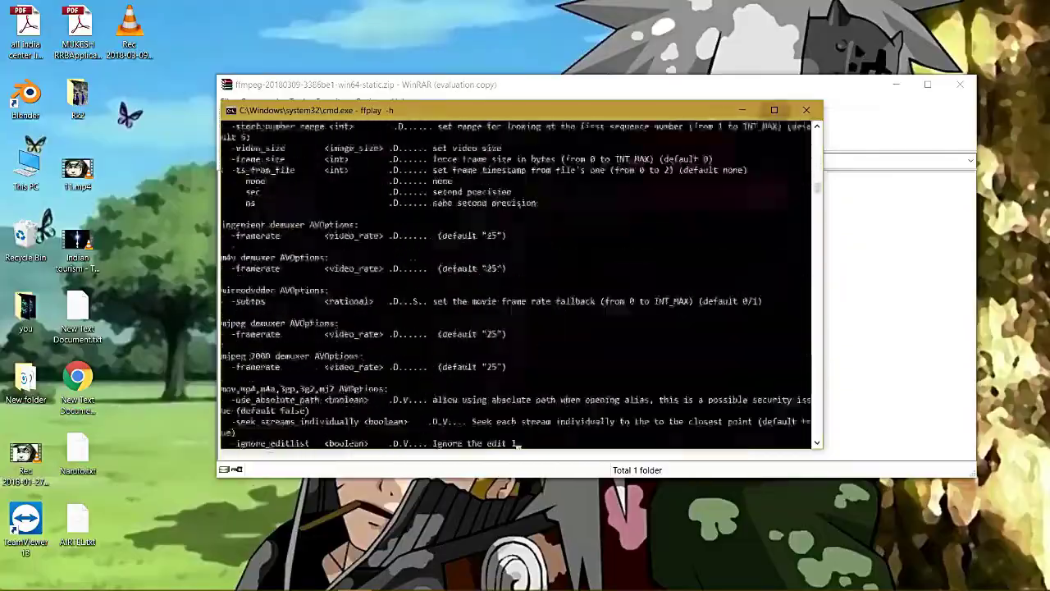
left_click(774, 110)
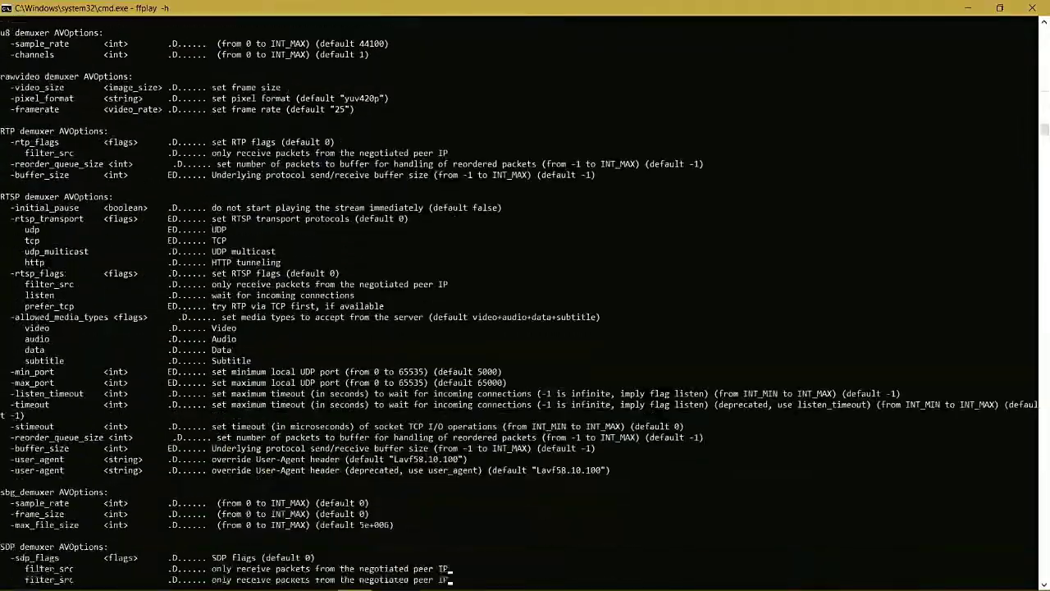